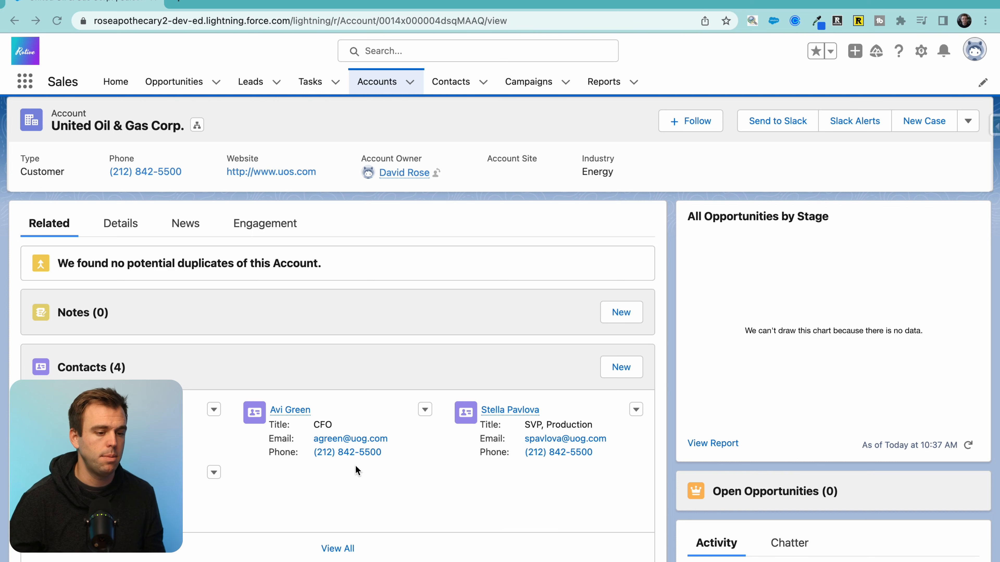
Step: Start a new Text Area (Rich) custom field on the Account object
click(921, 52)
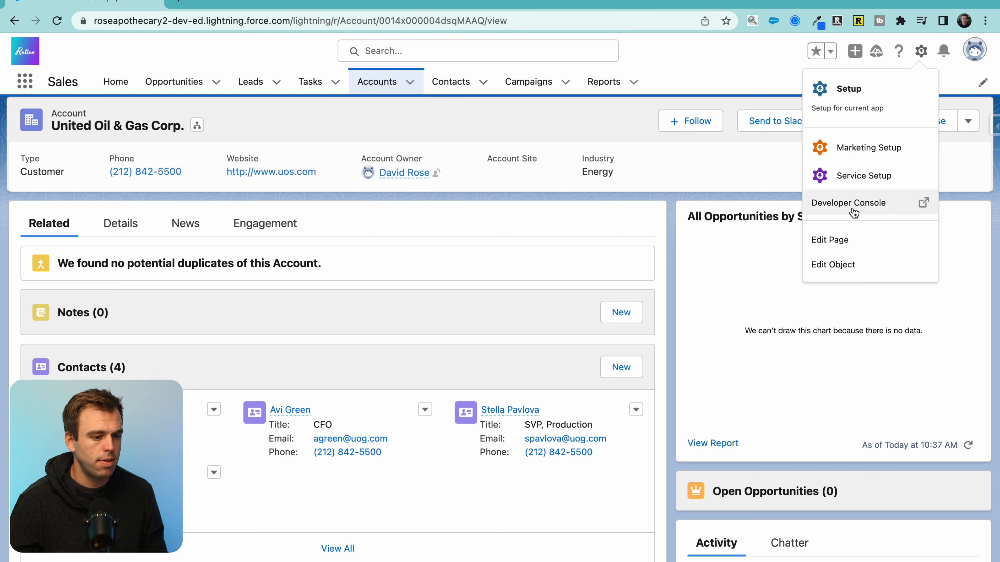
click(832, 264)
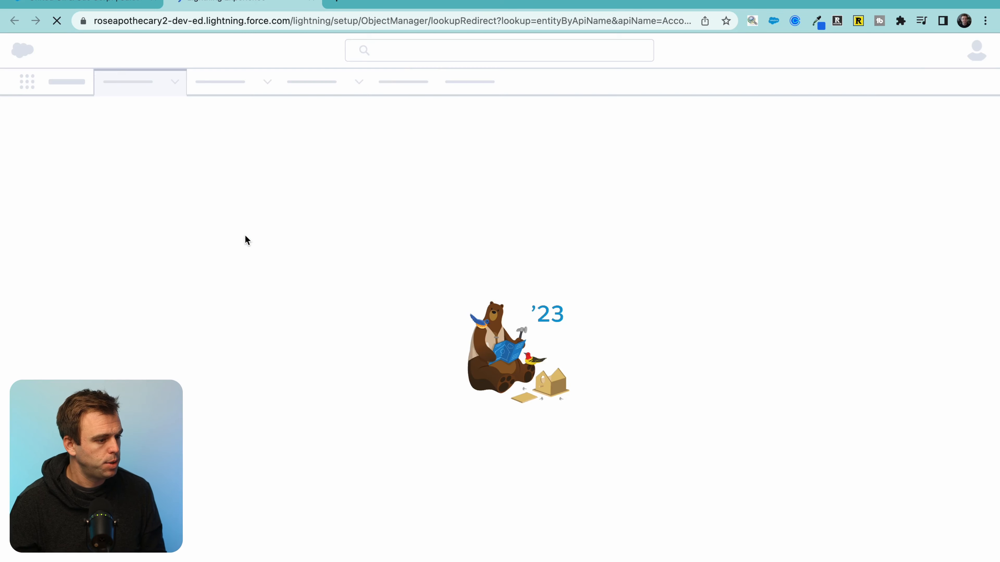
click(72, 221)
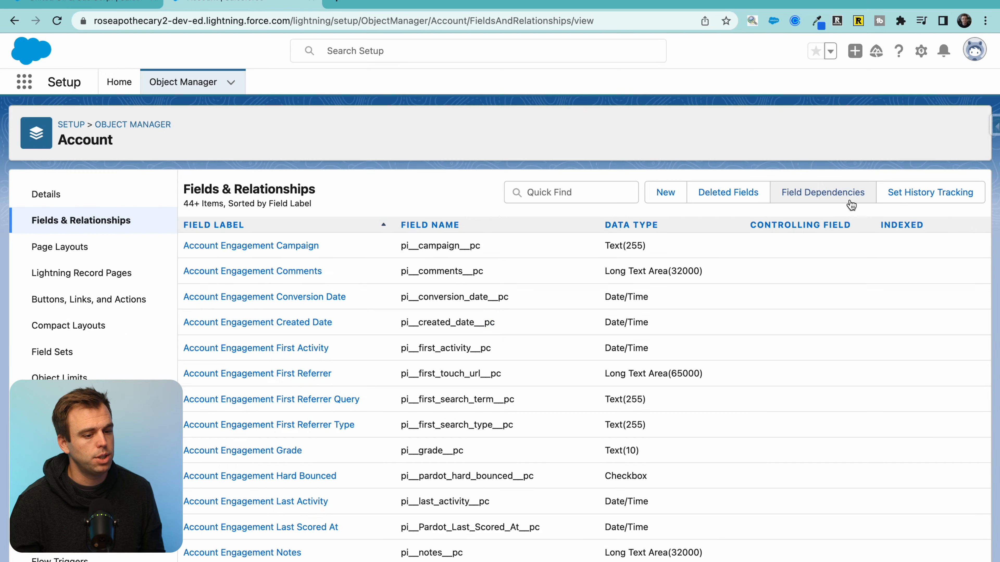
click(664, 192)
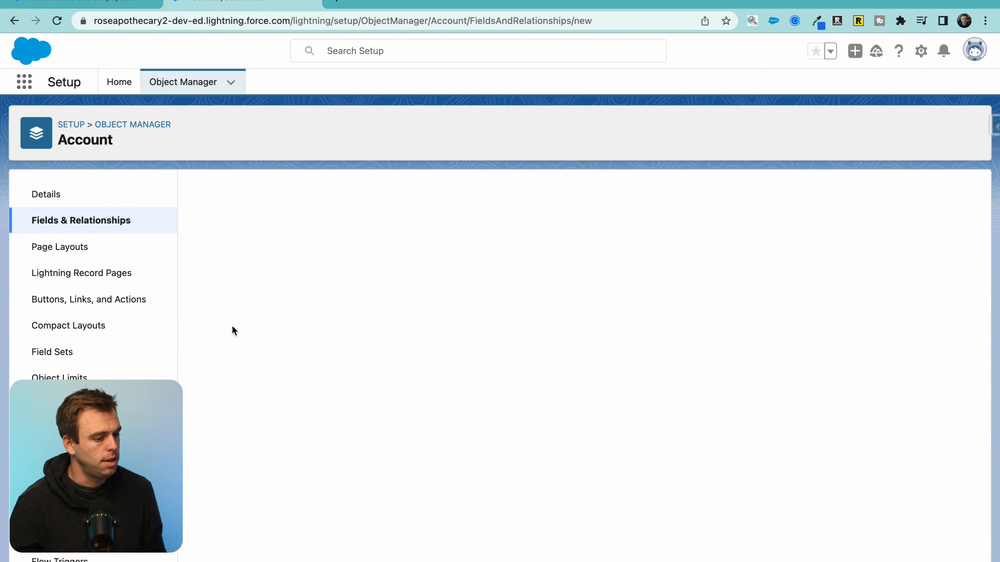
scroll(329, 492, down, 6)
click(295, 489)
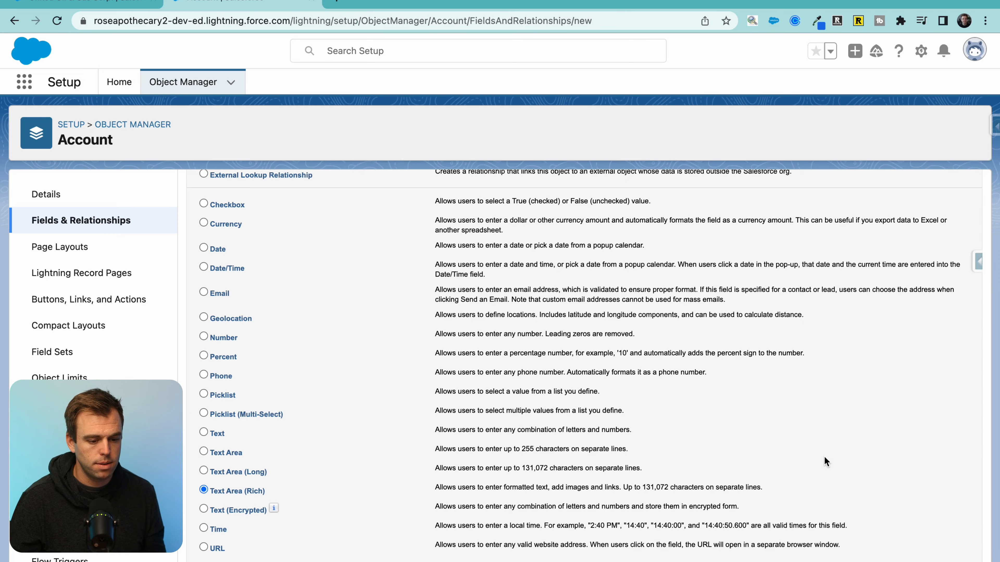
key(Return)
Step: Label the field Contact List and set its length to 131,072
text(Contact List)
click(397, 332)
double_click(398, 332)
text(131,)
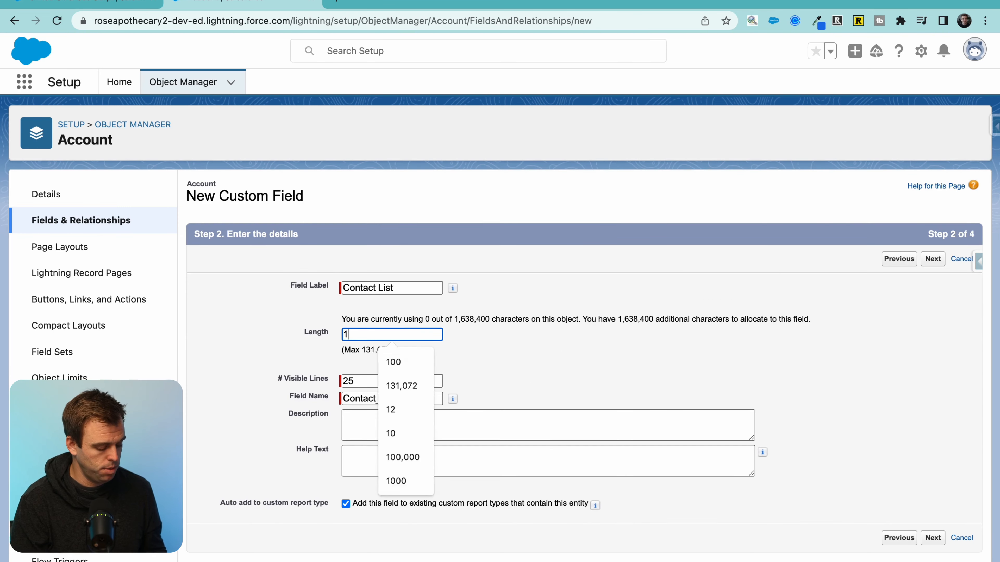
click(562, 333)
click(426, 335)
text(0)
click(421, 361)
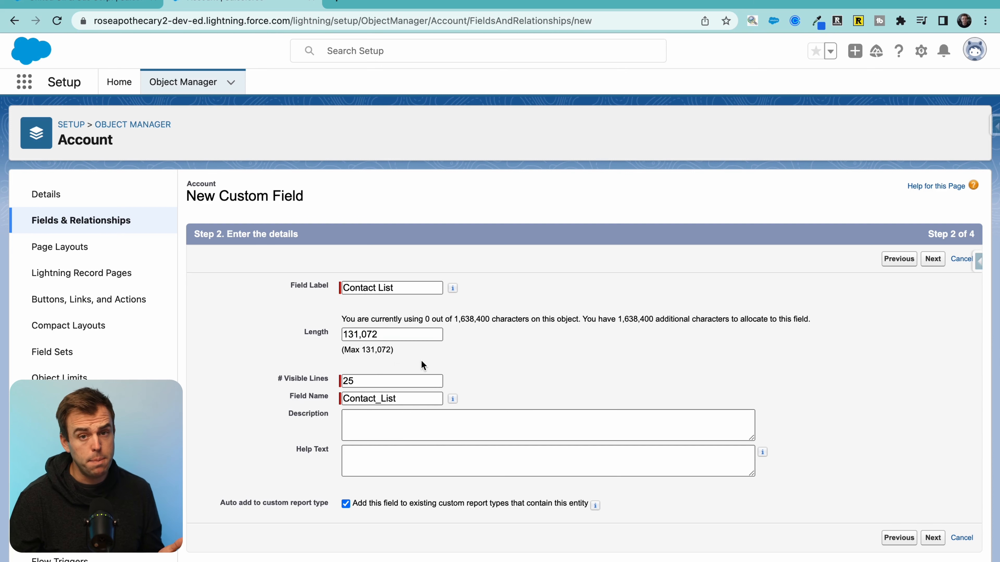
drag(342, 350, 382, 352)
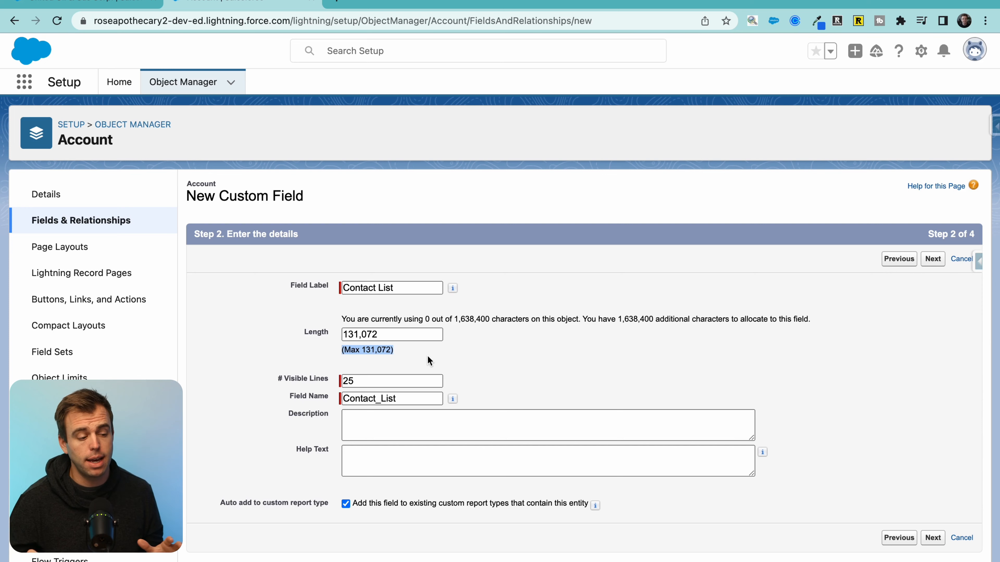
click(932, 538)
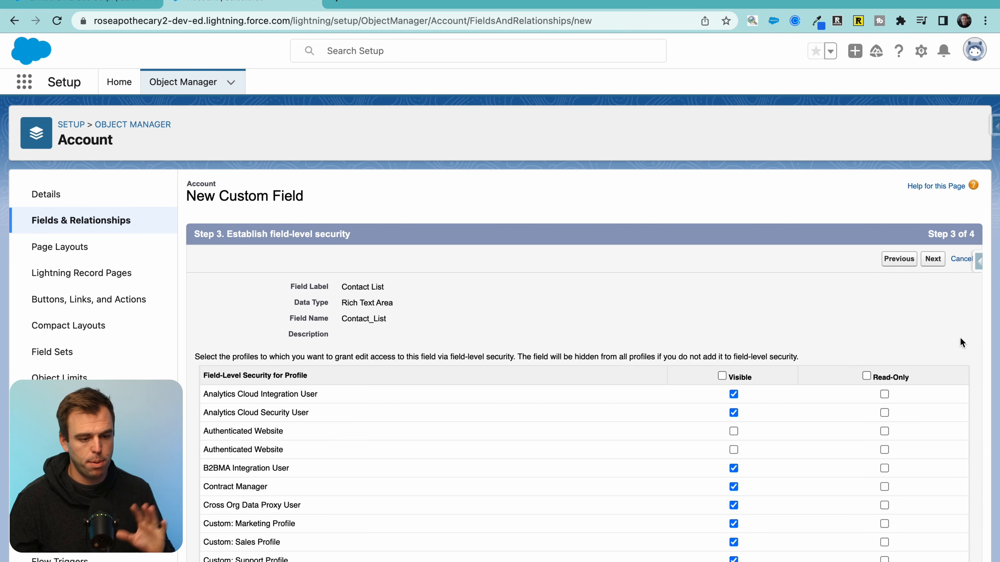
Step: Save Contact List to all five Account page layouts and go back to Object Manager
click(943, 258)
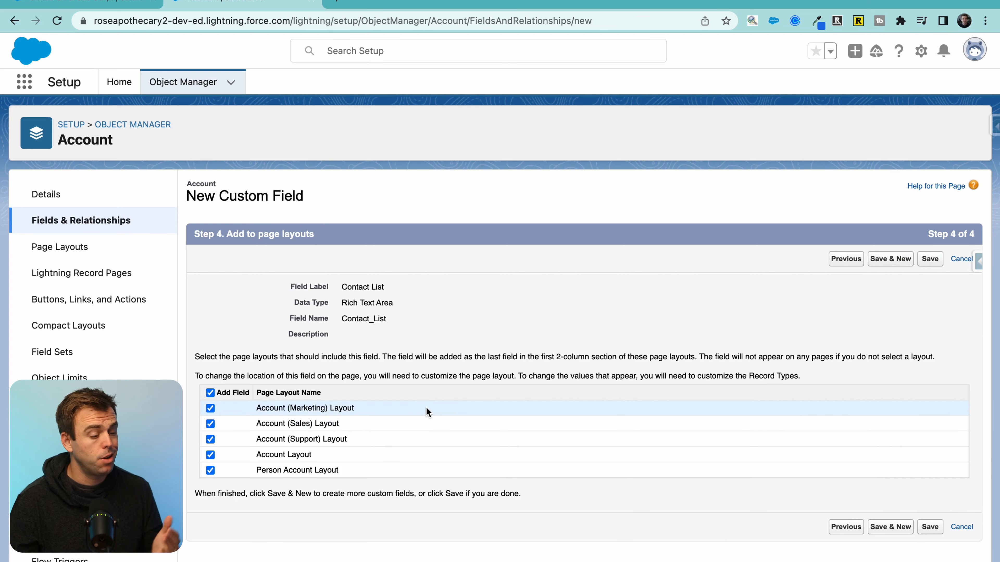
click(937, 261)
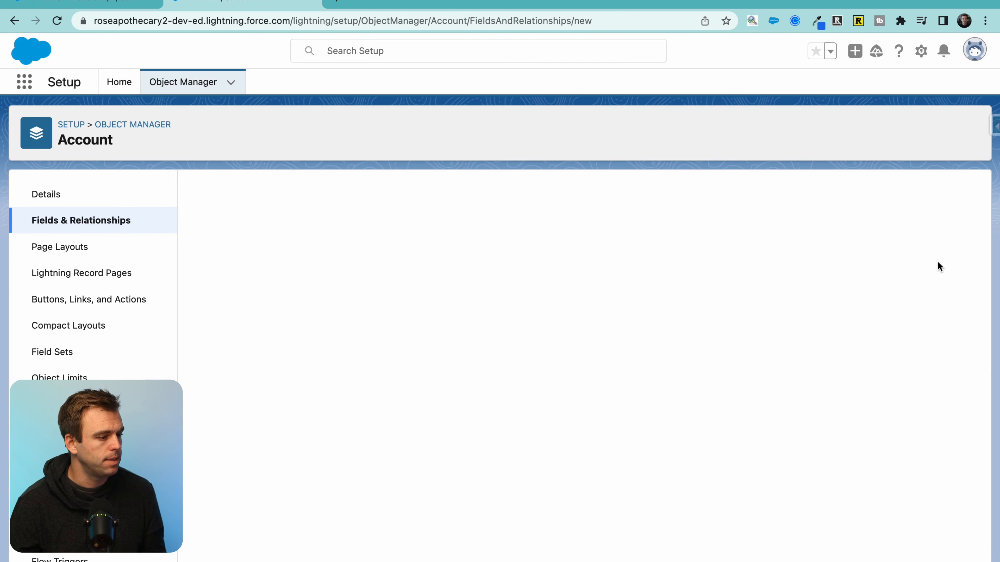
click(96, 124)
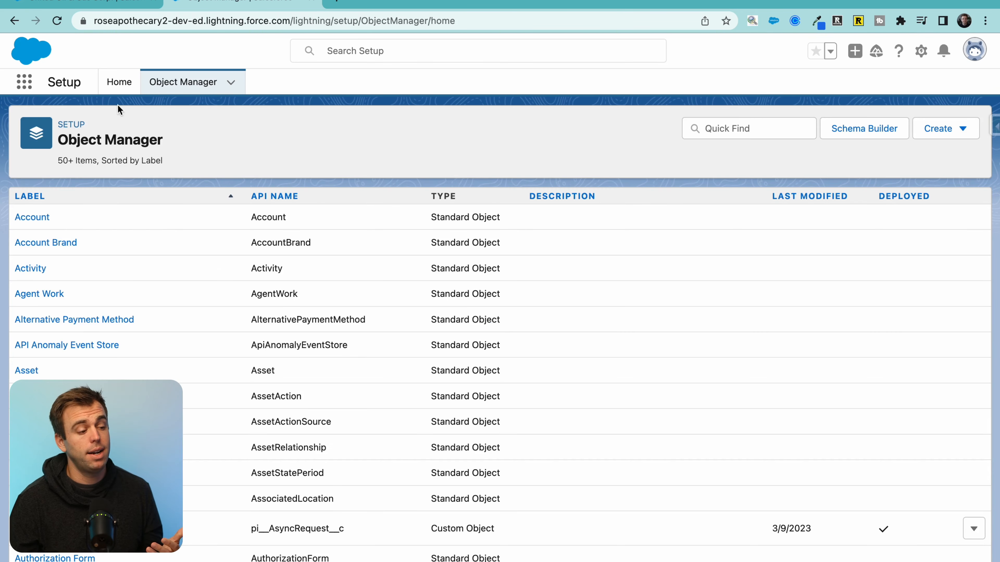
Step: From Setup Home, search Quick Find for 'flow' and open the Flows list
click(119, 95)
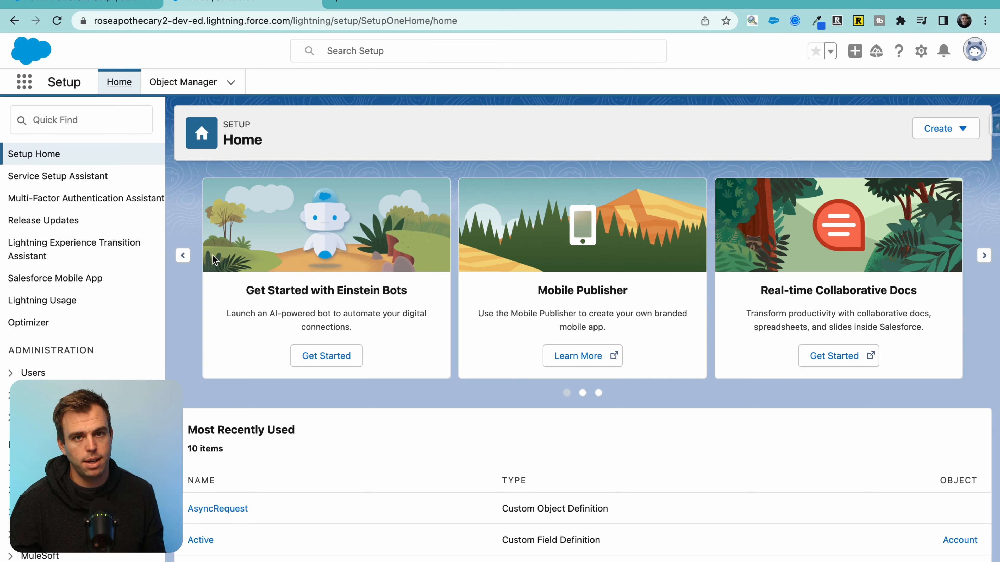
scroll(11, 380, down, 1)
scroll(11, 380, up, 1)
click(91, 113)
text(flo)
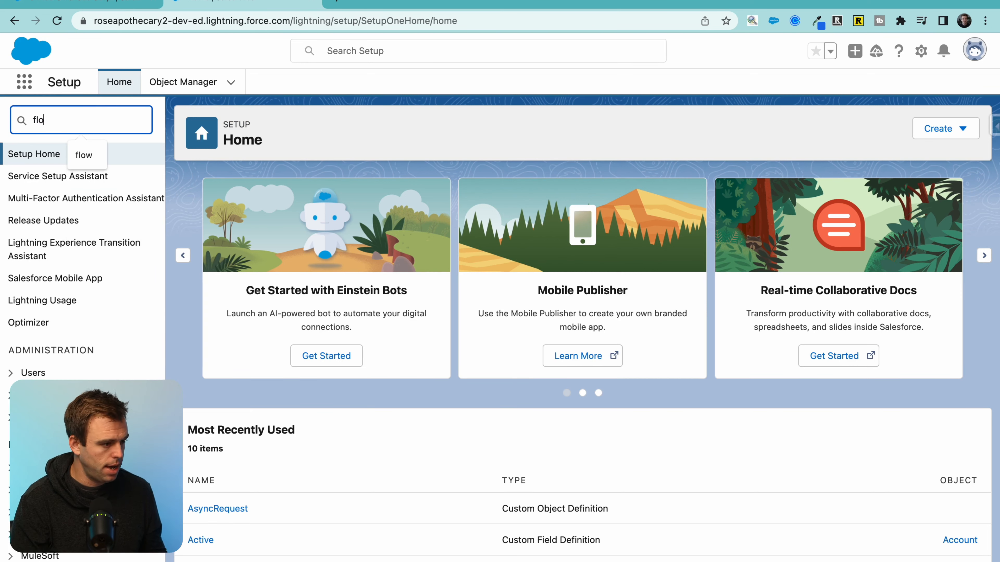
text(w)
click(50, 260)
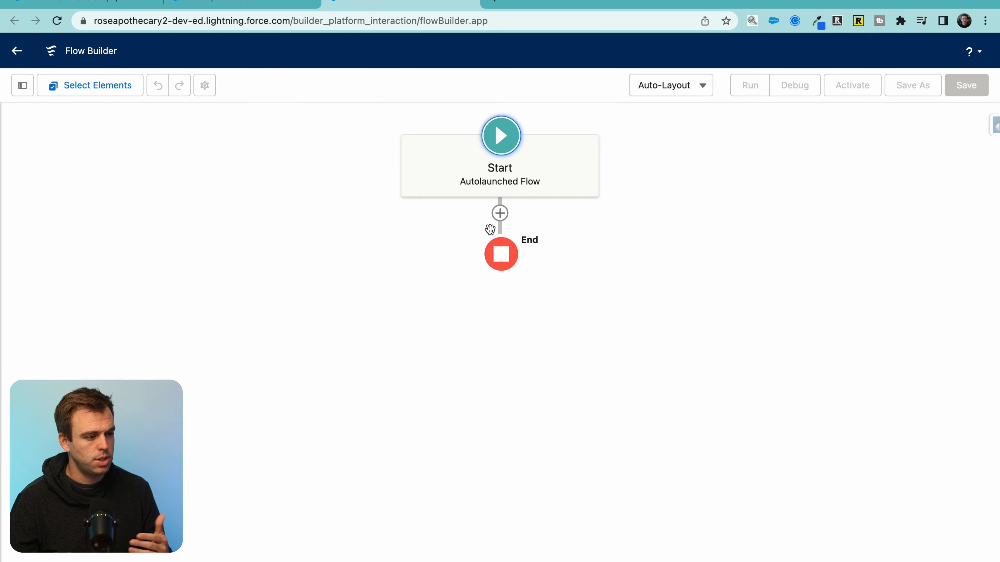
Step: Create a Text variable named recordId that is available for input
click(27, 90)
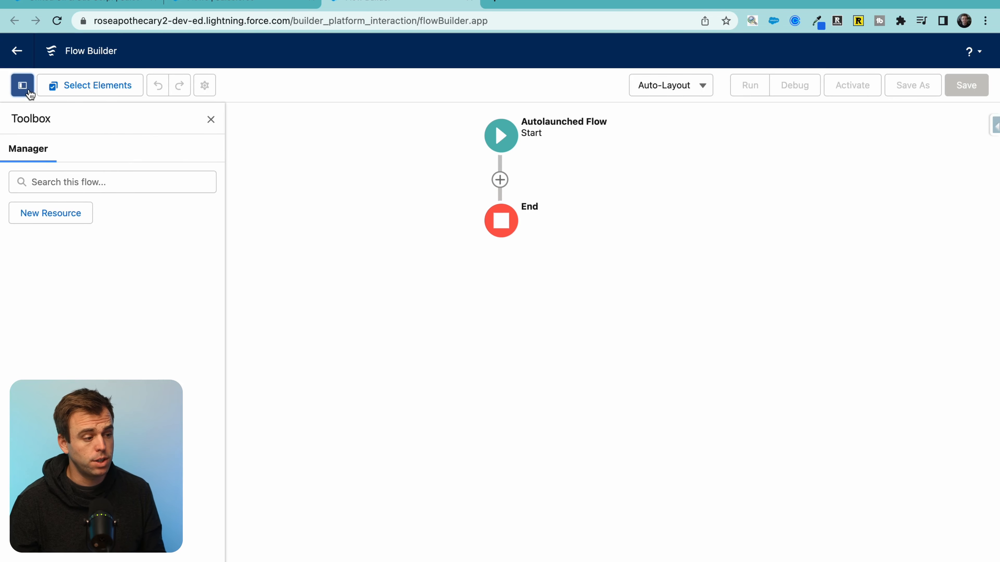
click(48, 208)
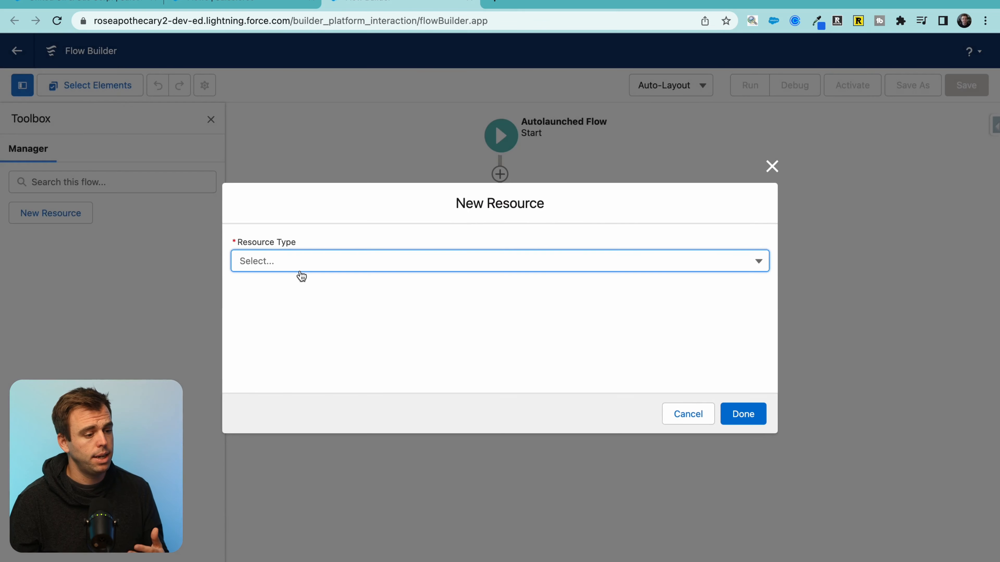
click(279, 265)
click(292, 286)
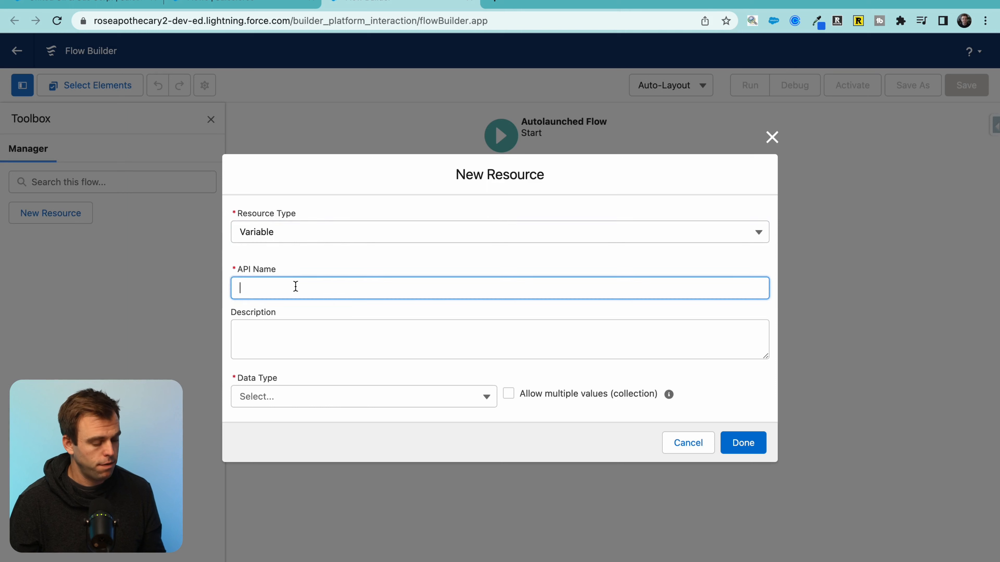
text(recordId)
key(Tab)
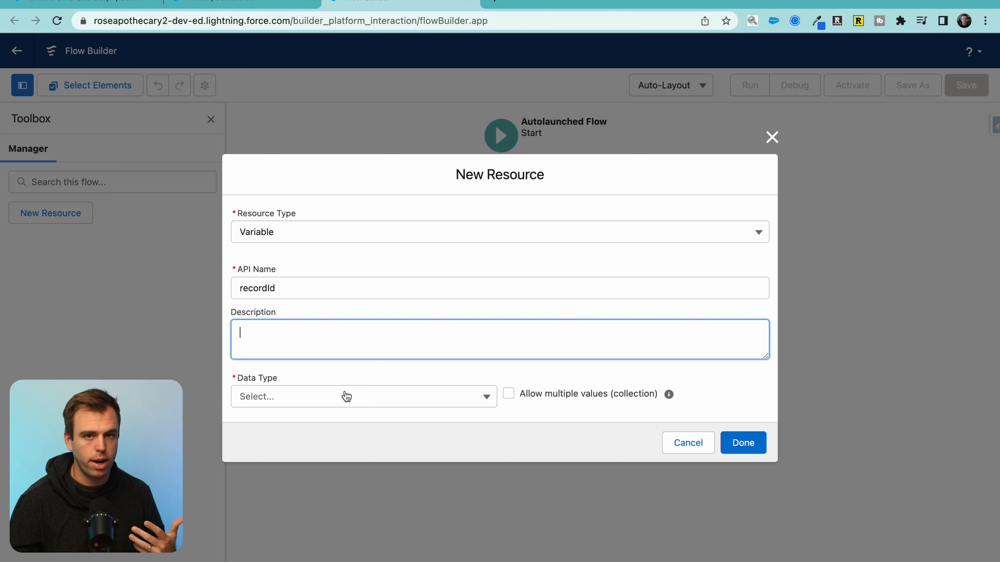
click(347, 396)
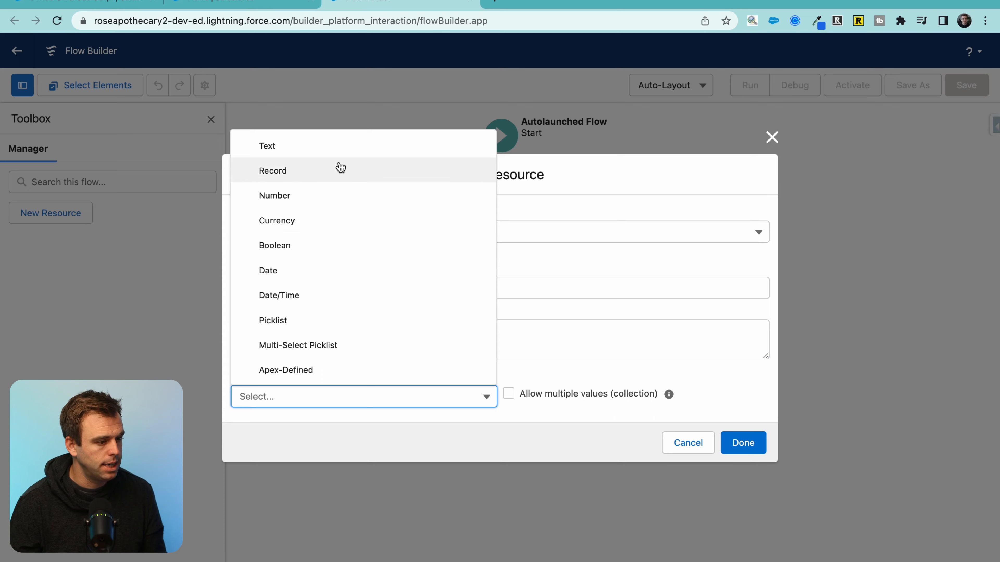
click(337, 150)
click(294, 434)
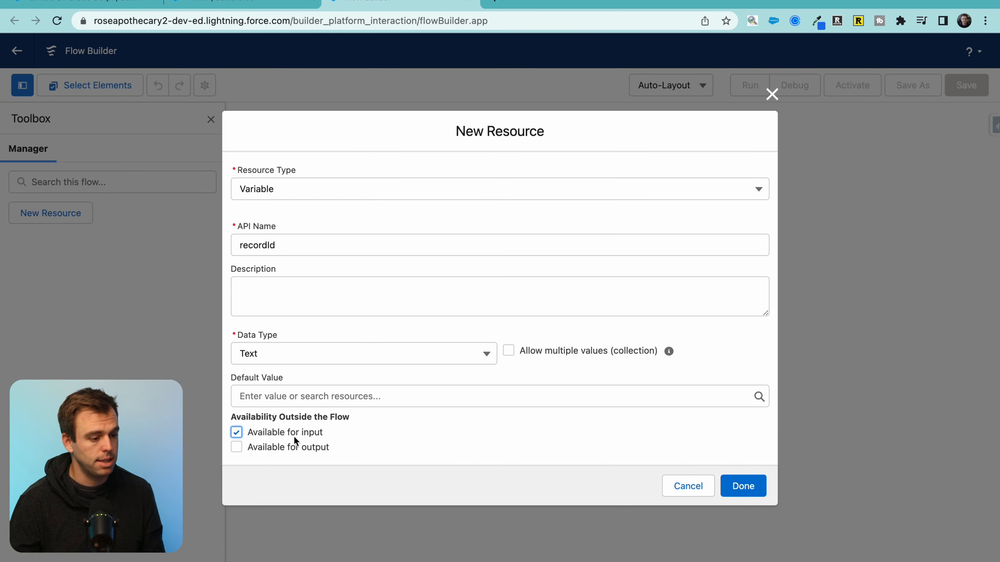
click(737, 489)
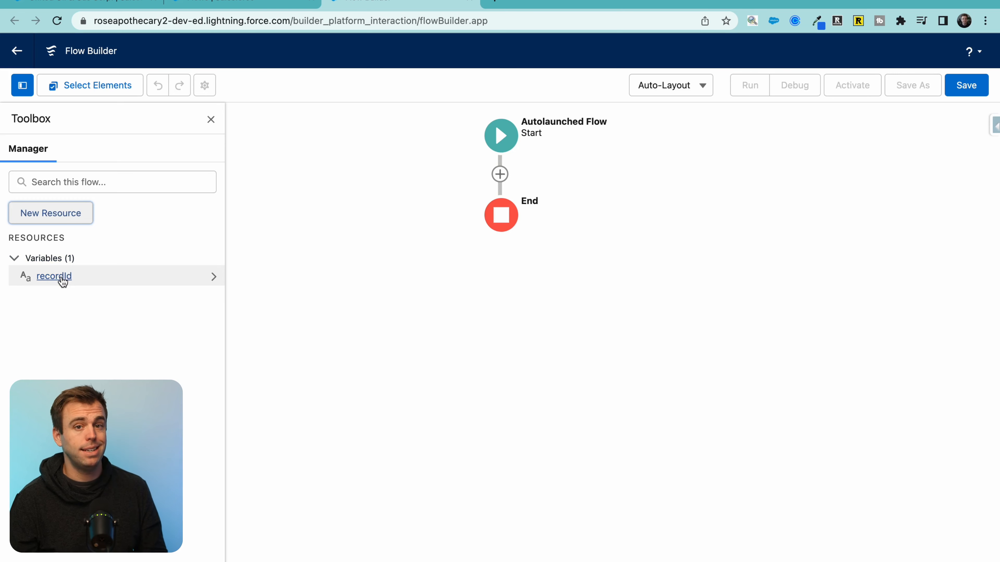
click(499, 176)
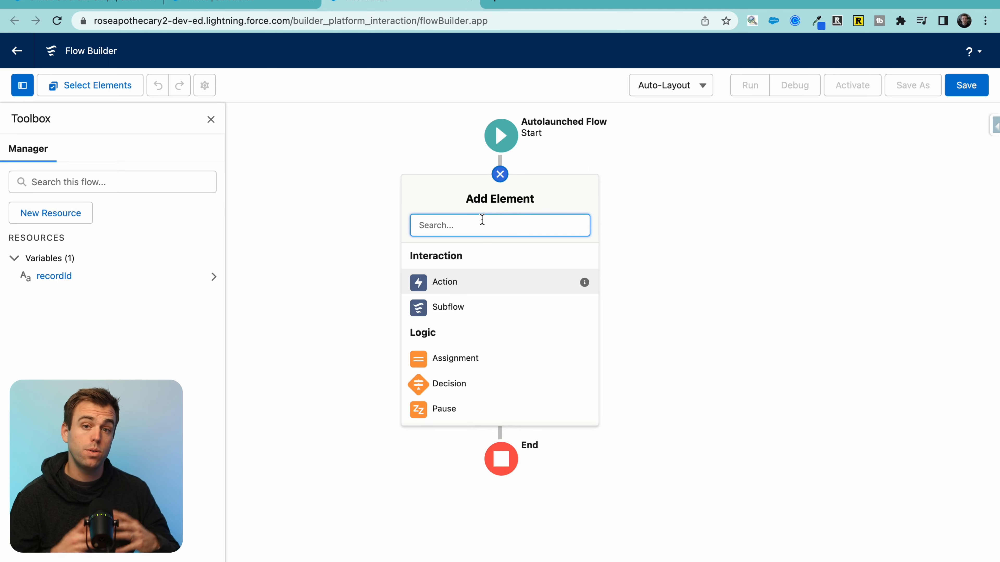
Step: Add a Get Records element labelled Get Contacts that queries the Contact object
text(get)
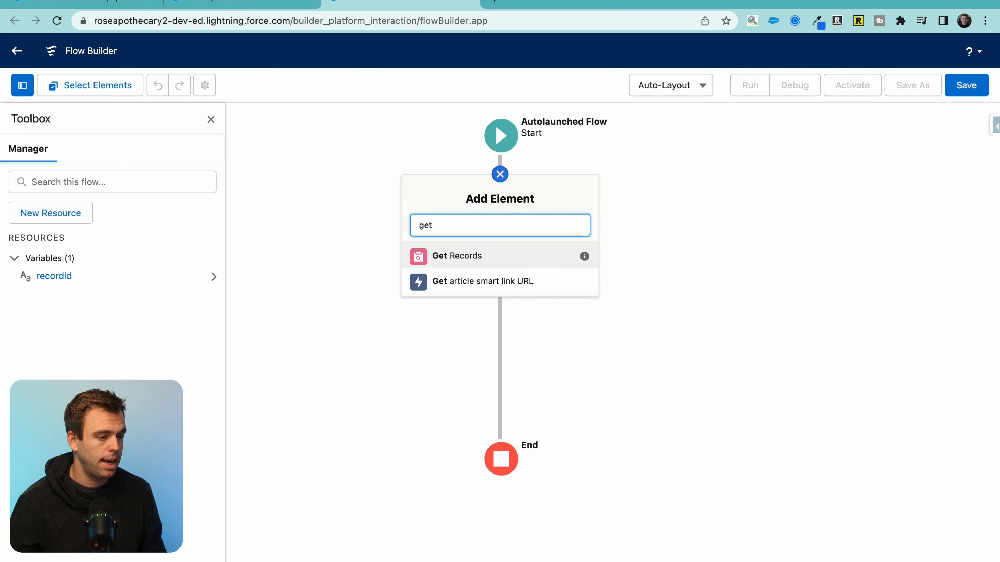
click(479, 256)
text(Get Contacts)
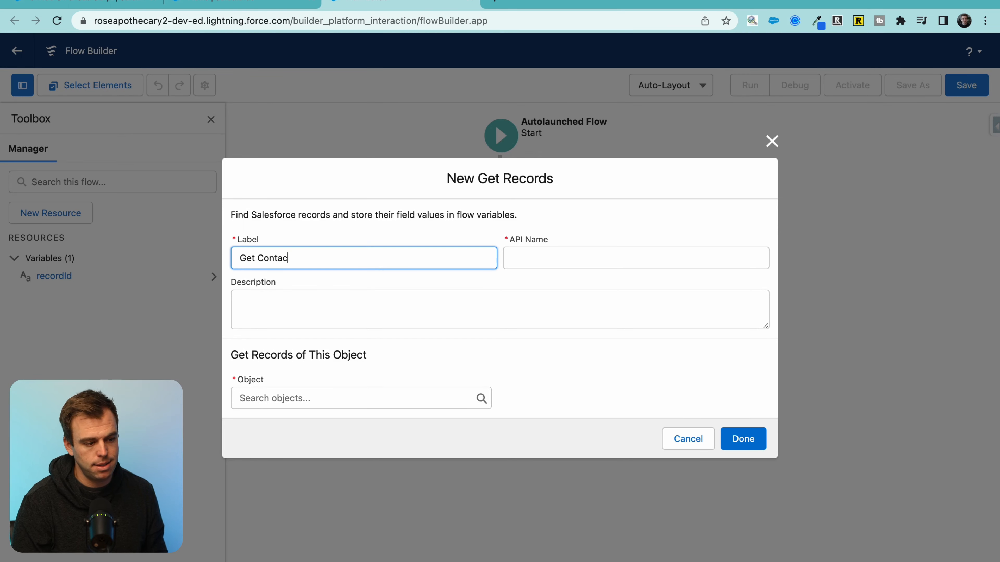
key(Tab)
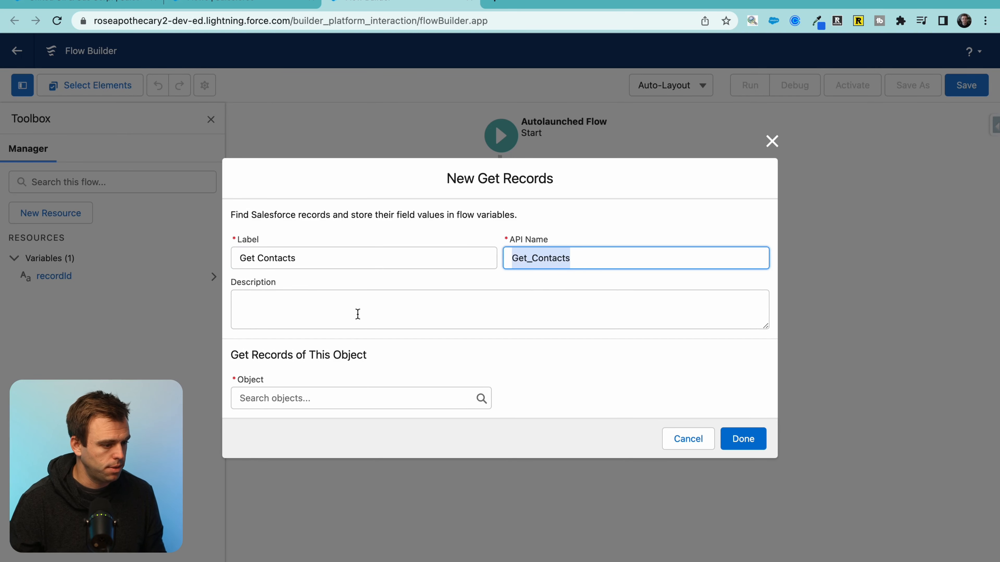
click(312, 399)
text(contact)
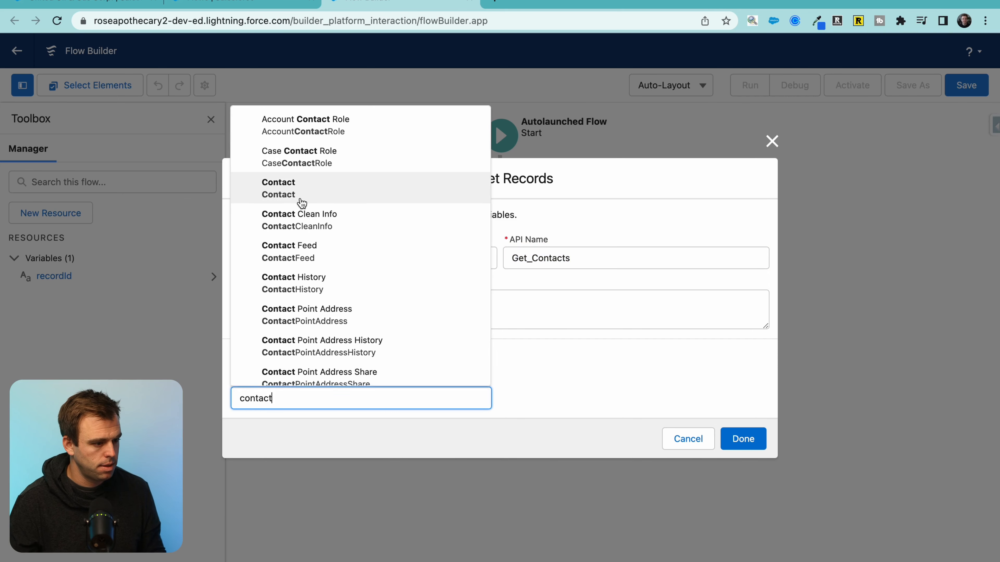
key(Return)
Step: Filter on AccountId equals recordId, store all records, and save the element
scroll(478, 394, down, 2)
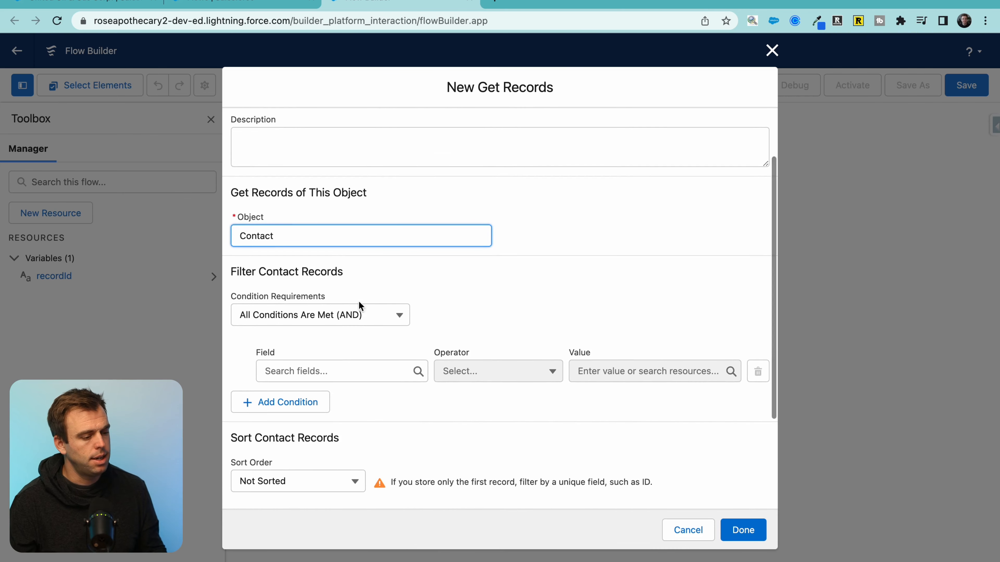
click(331, 371)
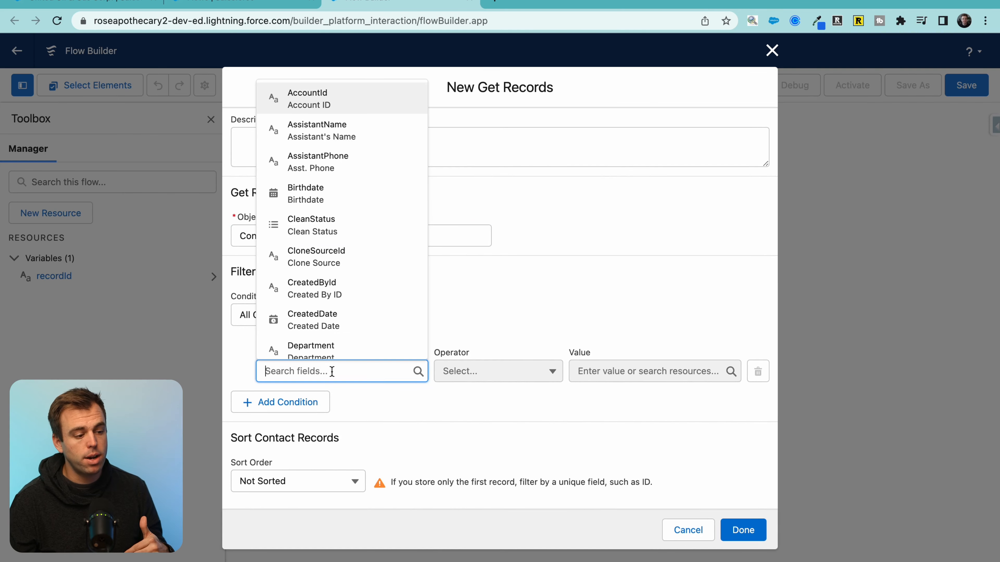
text(acoun)
key(BackSpace)
key(BackSpace)
text(u)
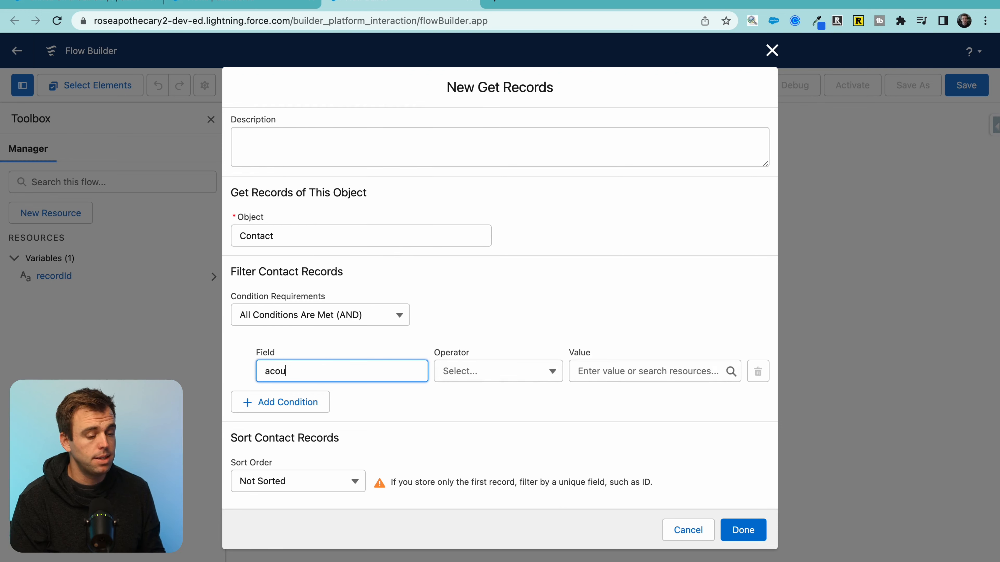
key(BackSpace)
key(BackSpace)
key(BackSpace)
text(ccou)
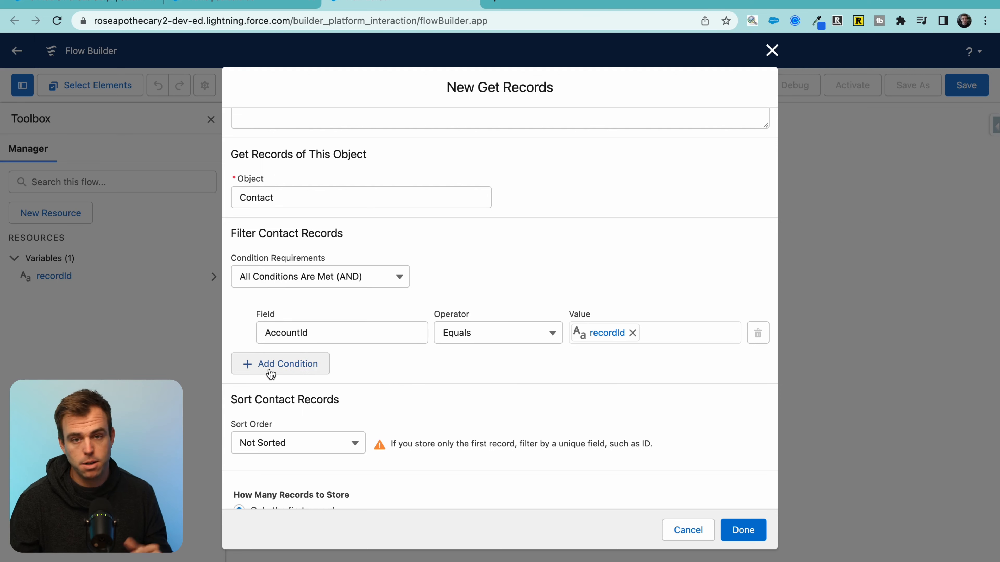
scroll(392, 370, down, 3)
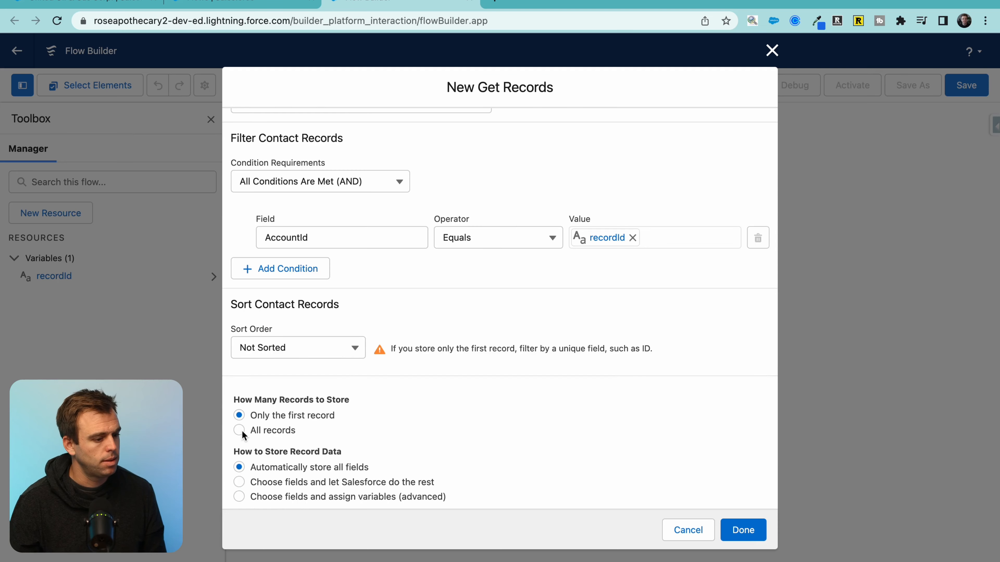
click(239, 430)
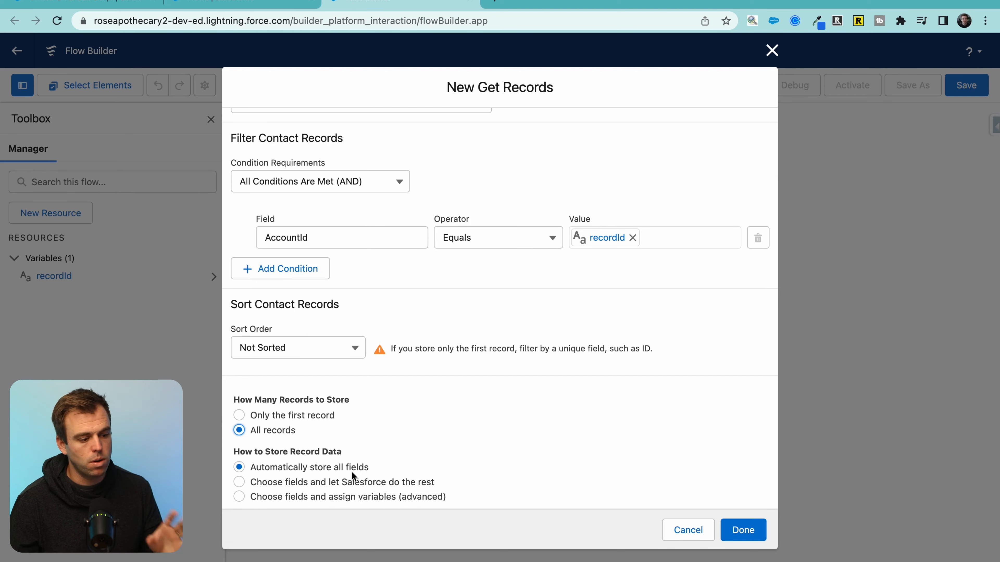
click(745, 532)
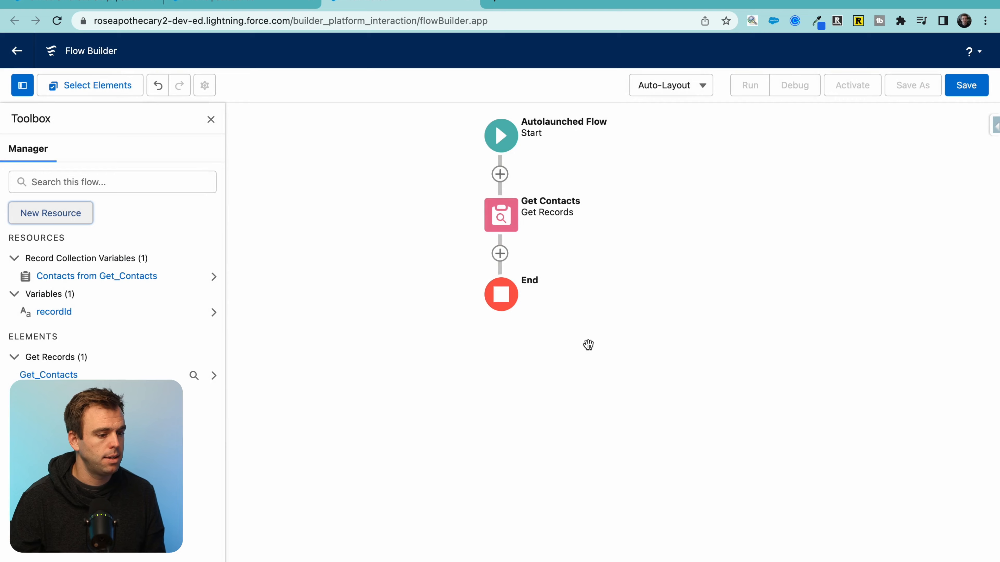
Step: Add a Loop labelled Loop Through Contacts over the Get_Contacts collection
click(500, 254)
text(loo)
click(468, 337)
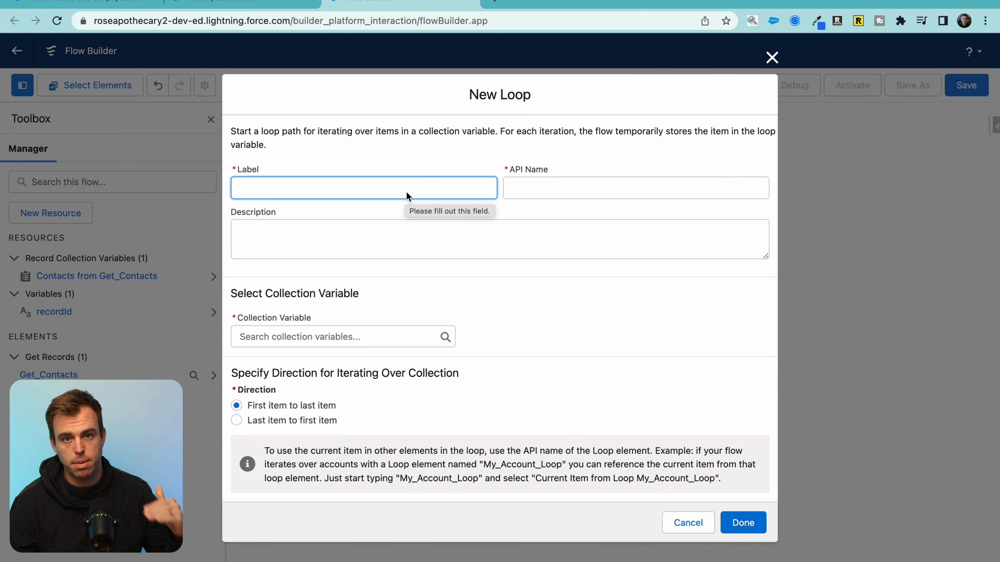
text(Loop Through Contacts)
key(Tab)
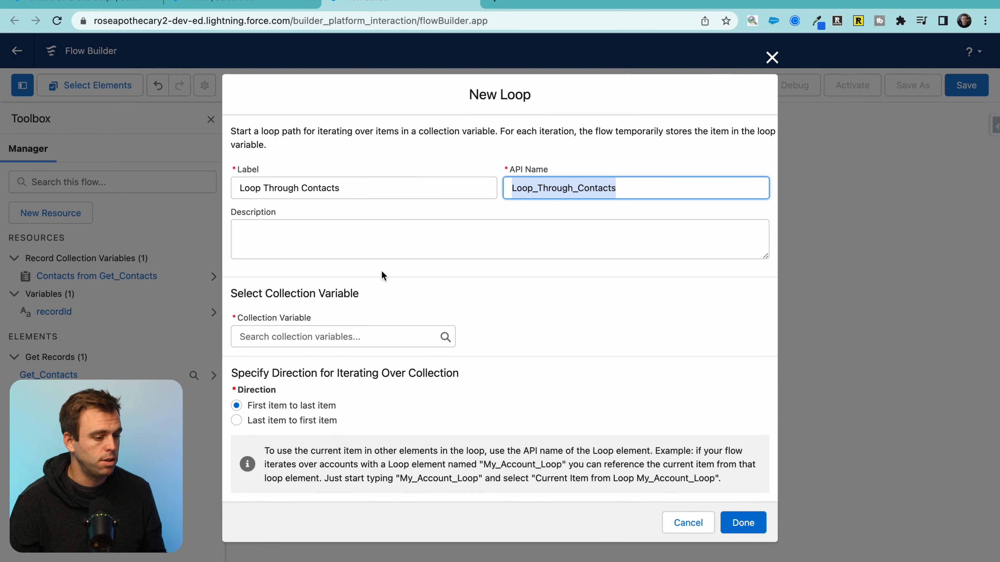
click(302, 332)
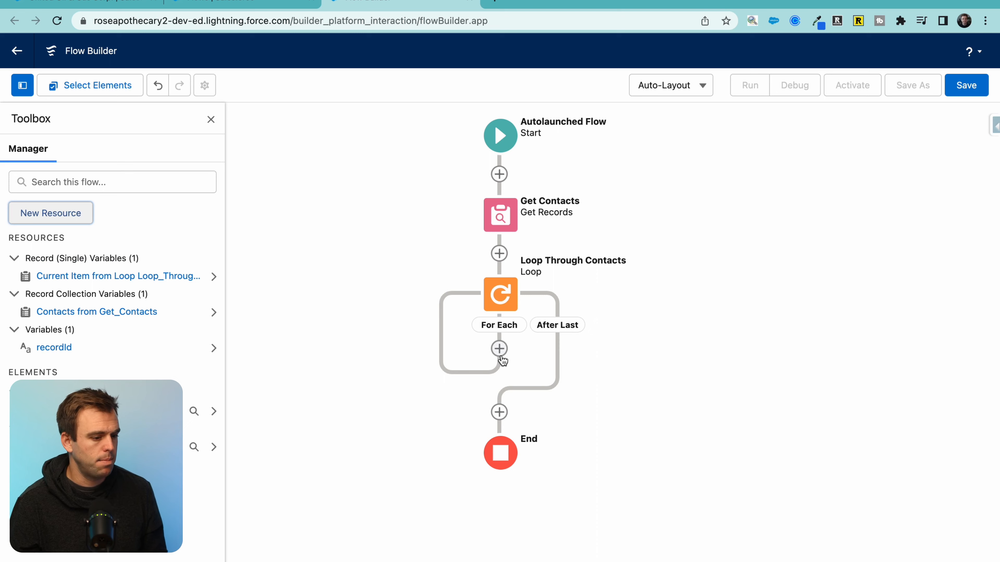
click(501, 353)
Step: Add an Assignment labelled Add HTML Row to List in the loop's For Each path
scroll(464, 506, down, 2)
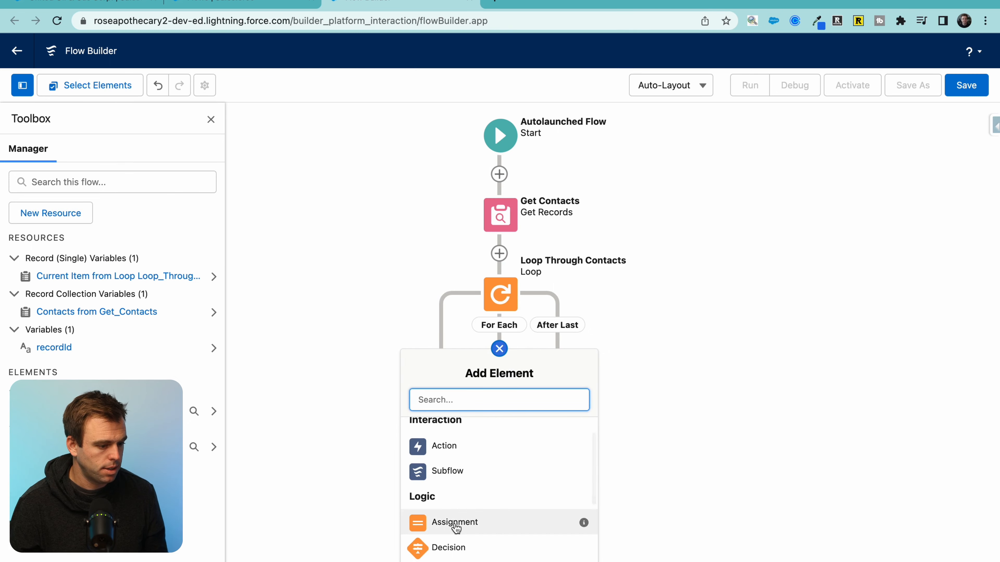
click(455, 523)
text(Add HTML Row to List)
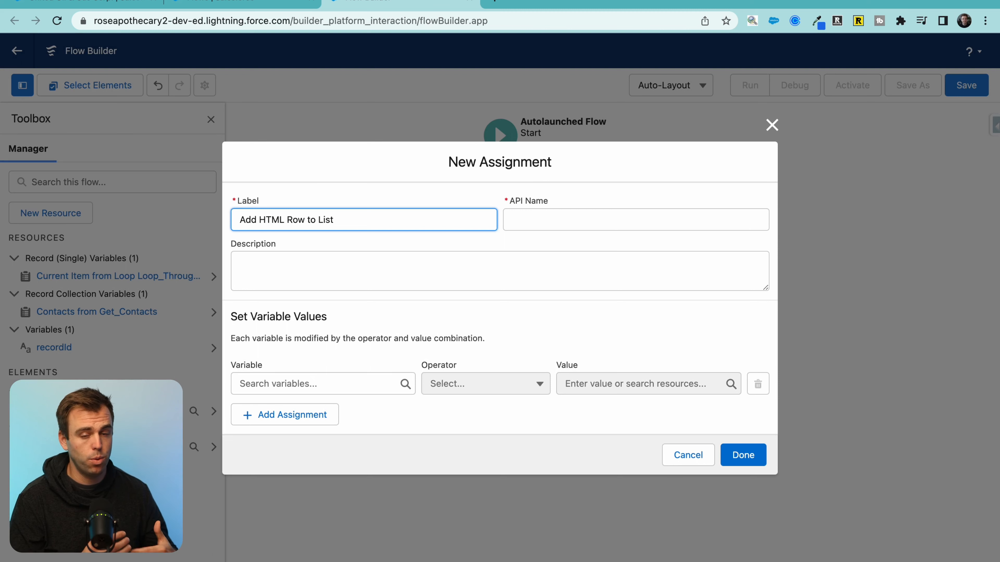
click(320, 271)
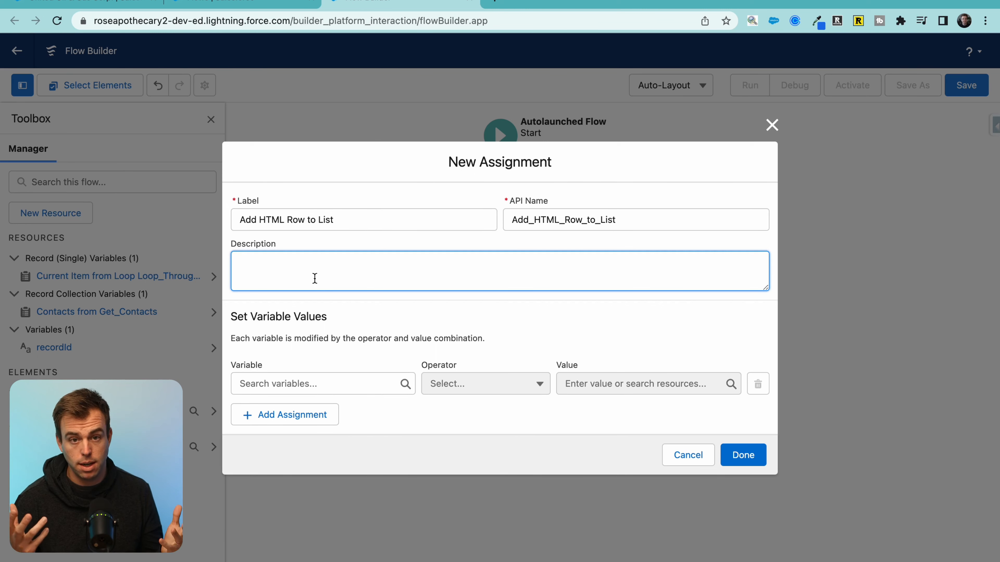
double_click(290, 366)
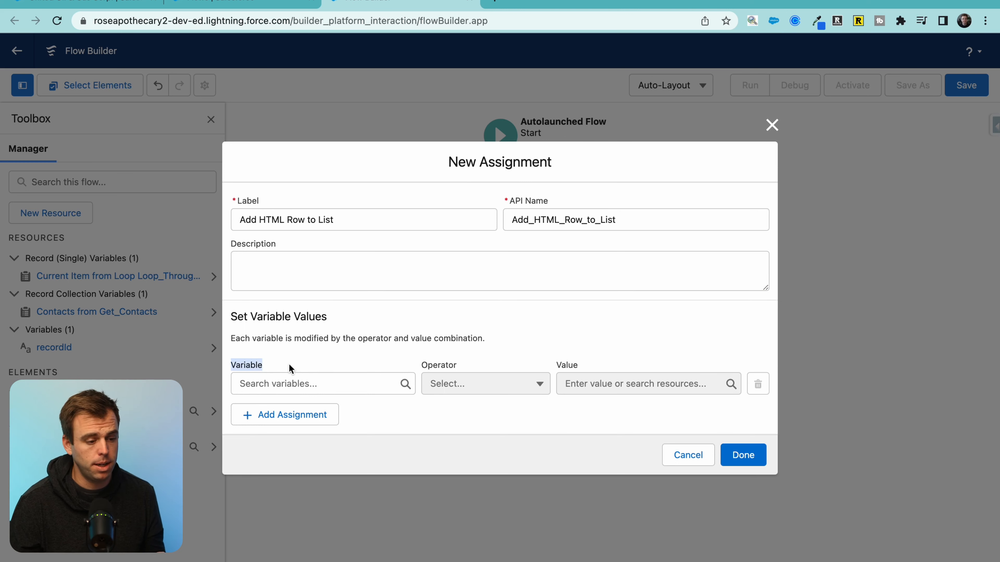
drag(582, 363, 538, 362)
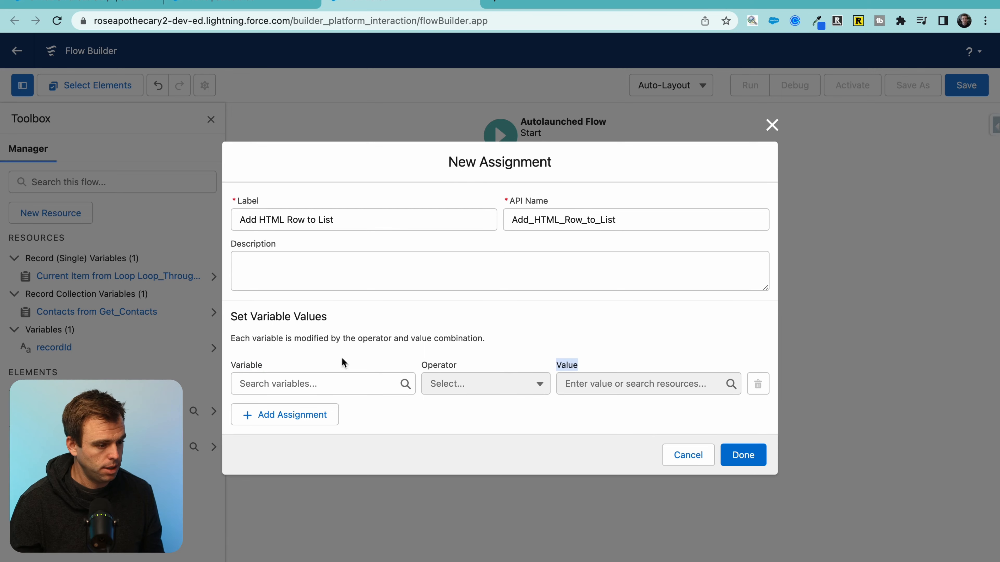
click(308, 380)
Step: Create a Text variable ContactList and begin its default value with '<ul'
click(312, 157)
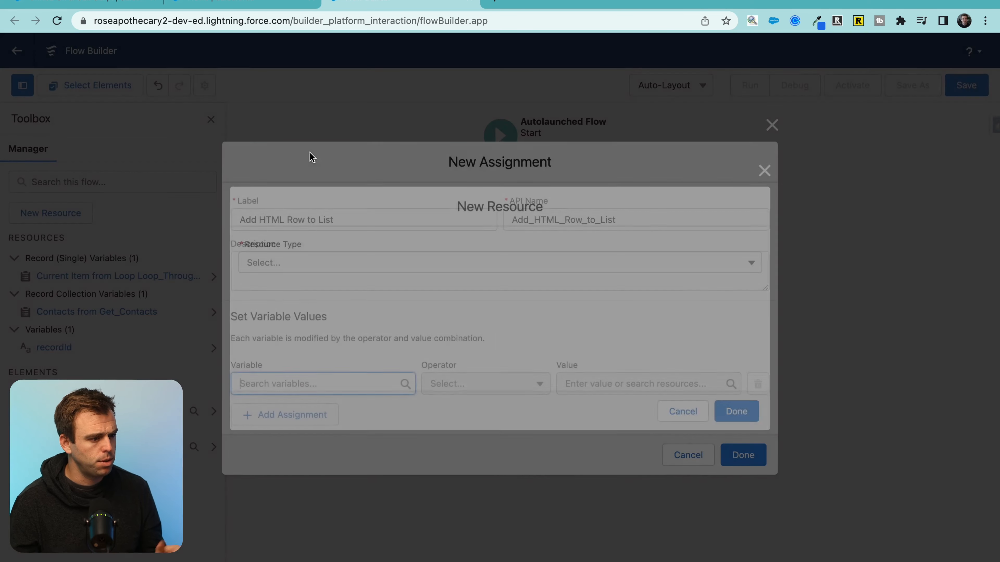
click(294, 260)
click(290, 287)
click(290, 289)
text(ContactList)
click(305, 329)
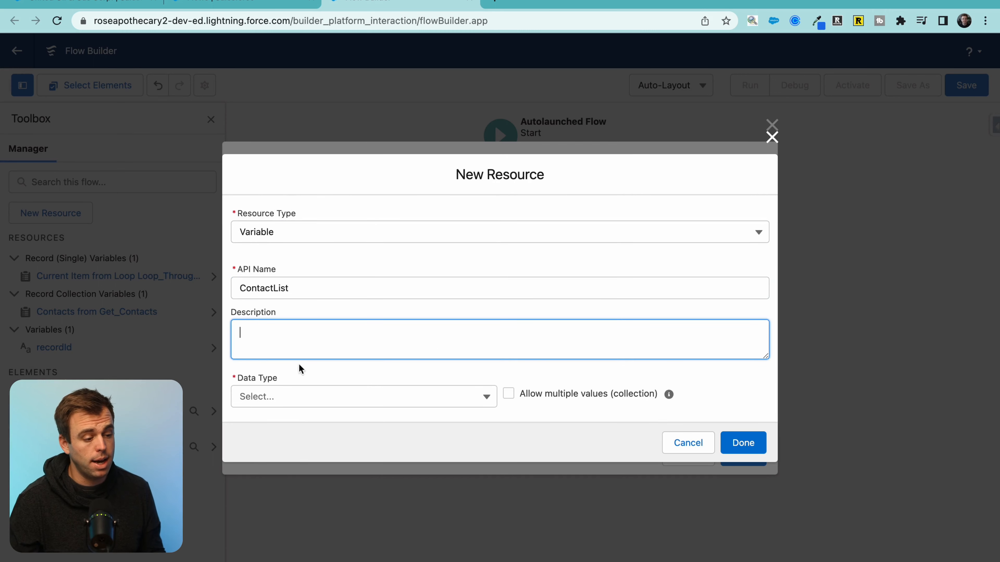
click(293, 396)
click(306, 156)
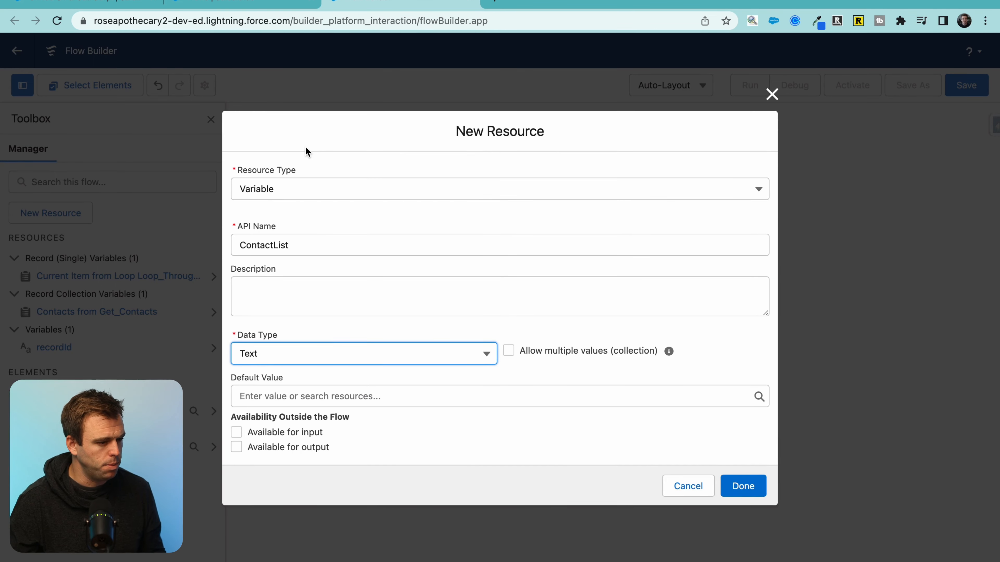
click(260, 394)
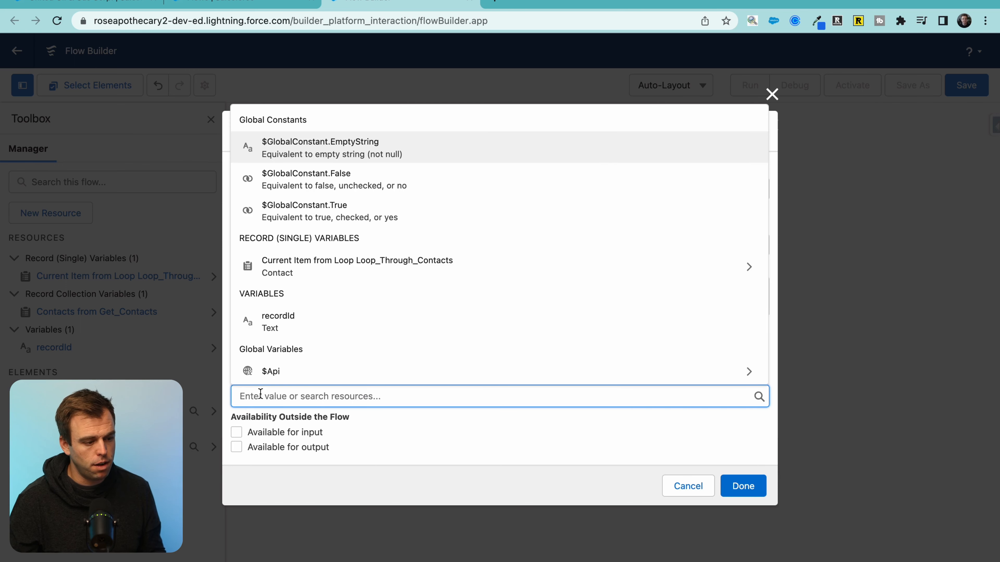
click(457, 440)
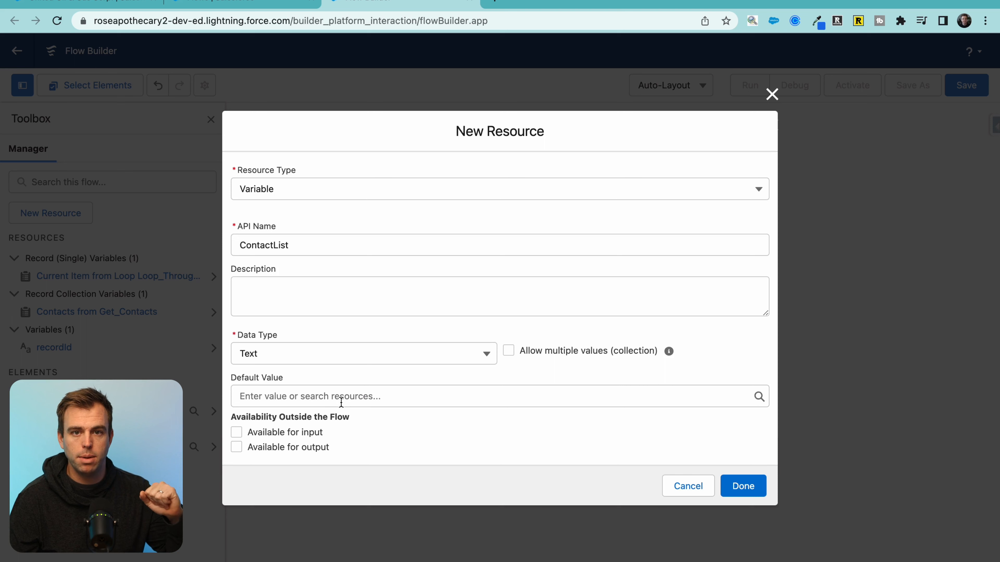
click(340, 402)
text(<u)
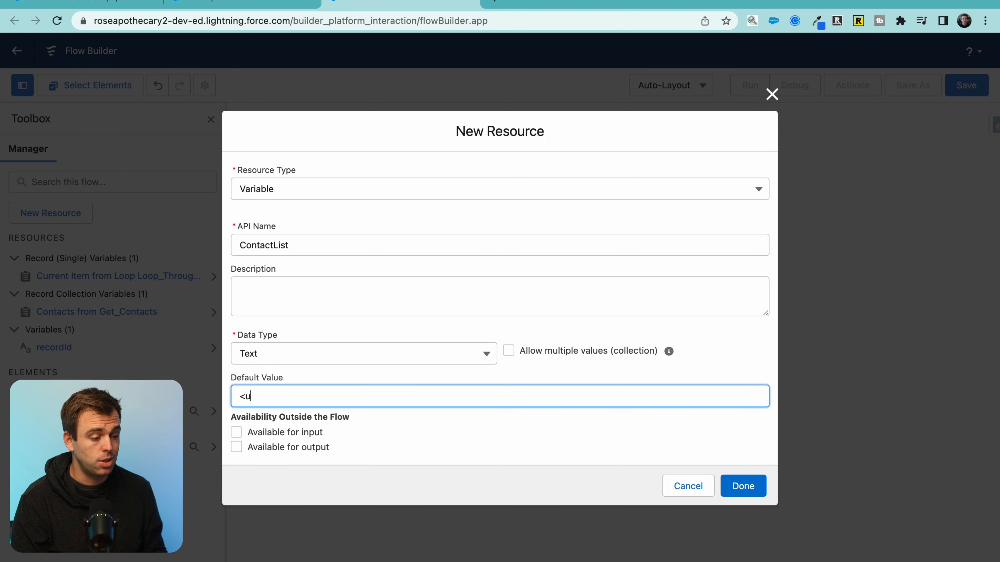
text(l)
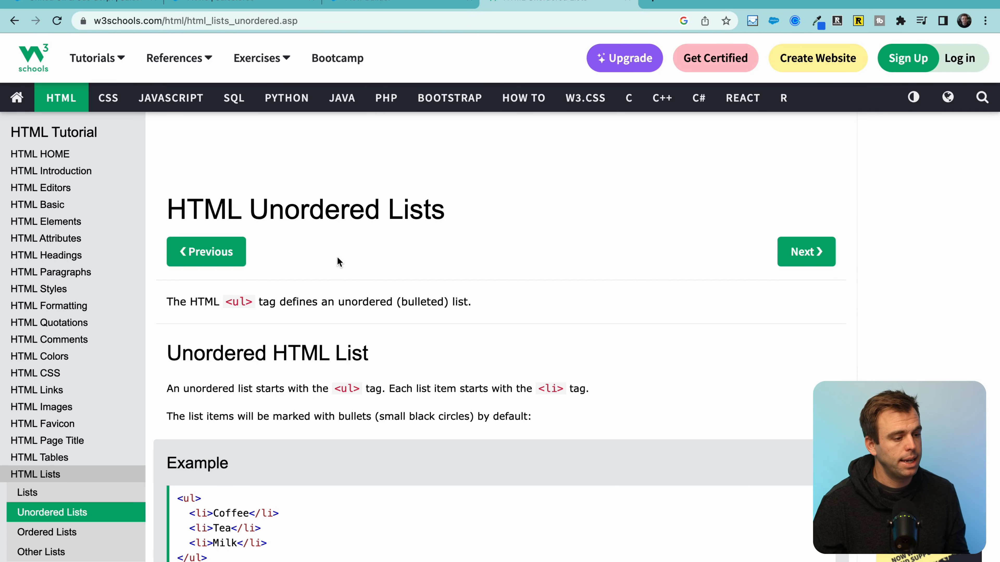
Step: Review the W3Schools list example's <ul> tags and Coffee, Tea, Milk items
scroll(454, 218, down, 1)
scroll(435, 358, down, 5)
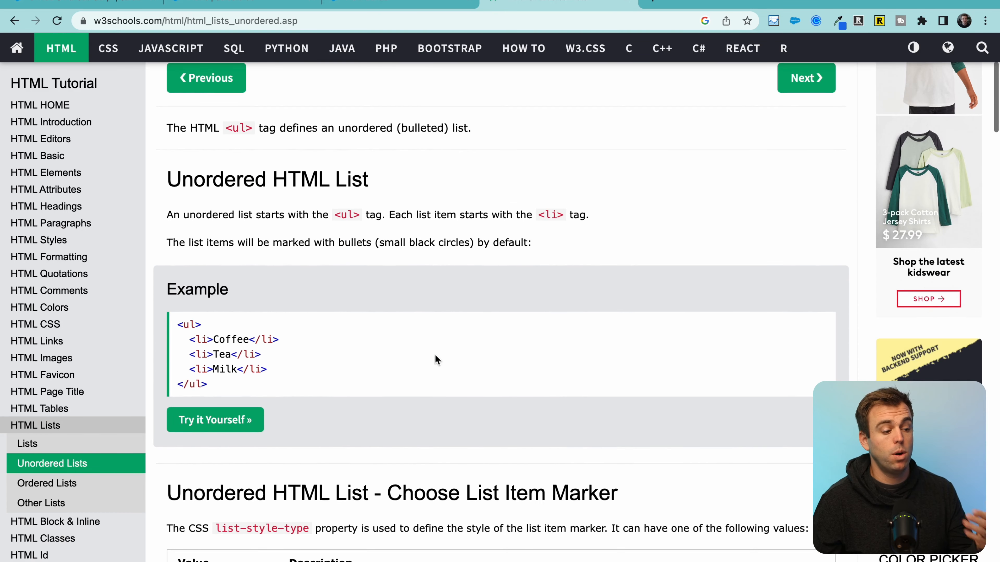
scroll(436, 360, down, 2)
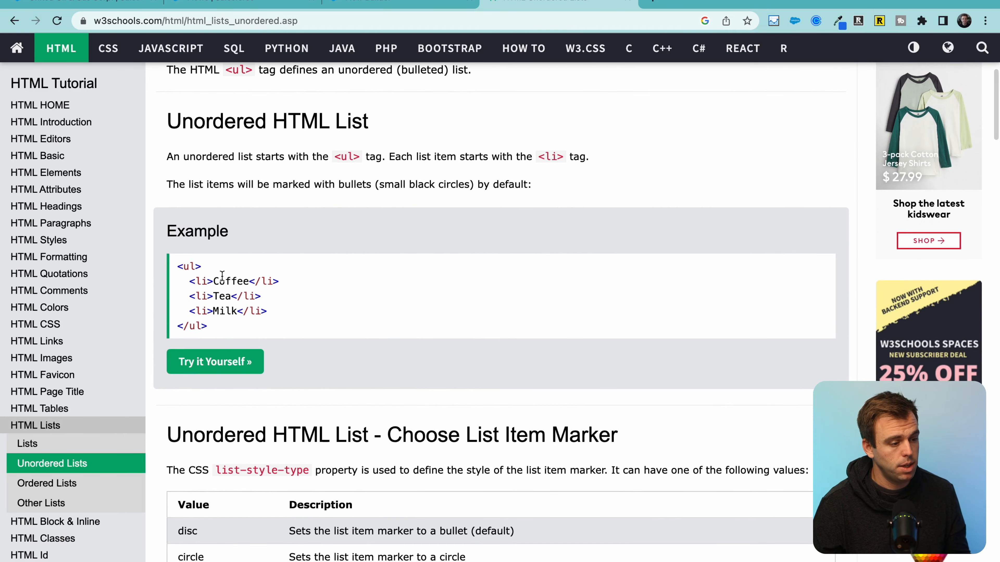
drag(204, 265, 177, 267)
click(212, 324)
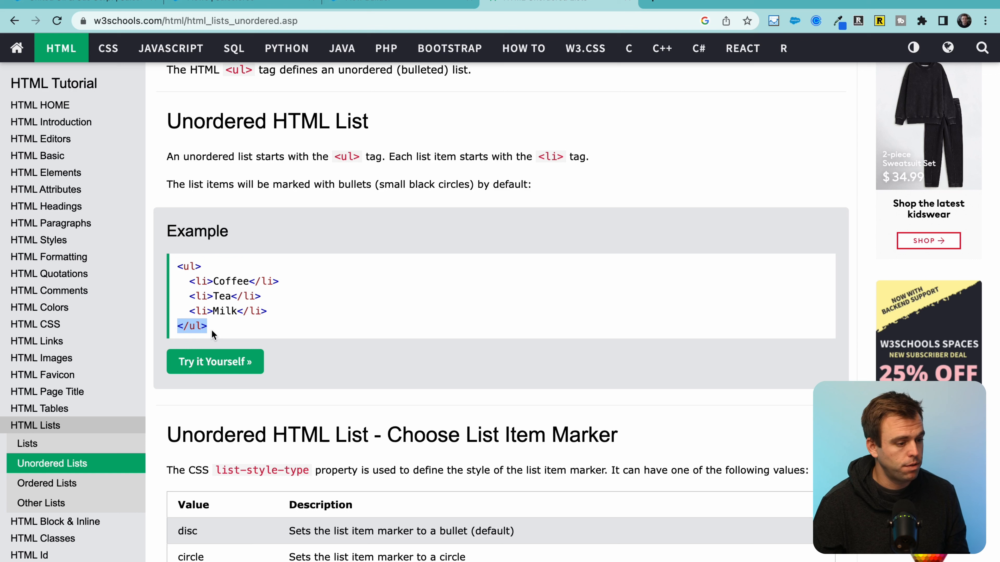
drag(183, 282, 278, 282)
drag(185, 297, 274, 306)
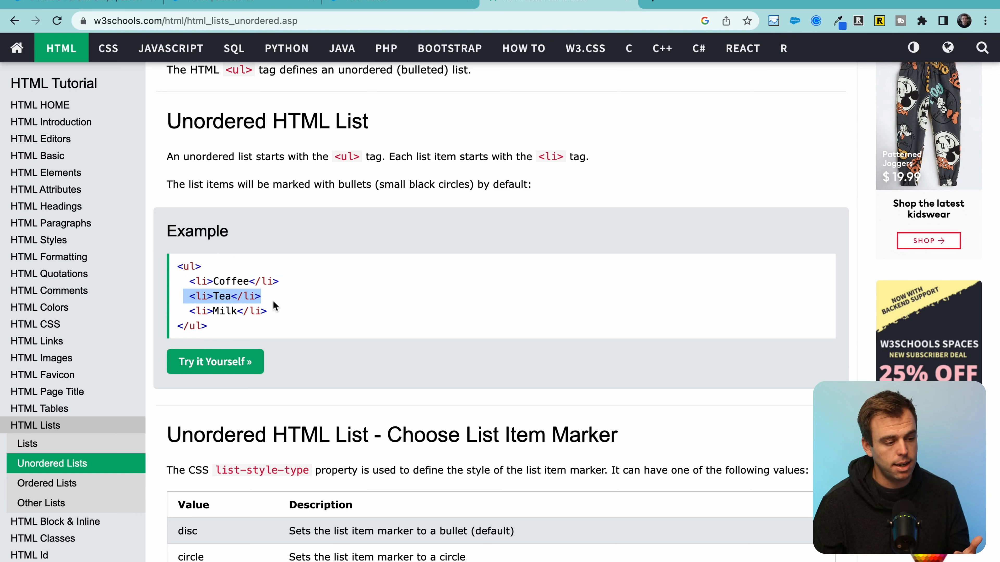
drag(213, 311, 296, 316)
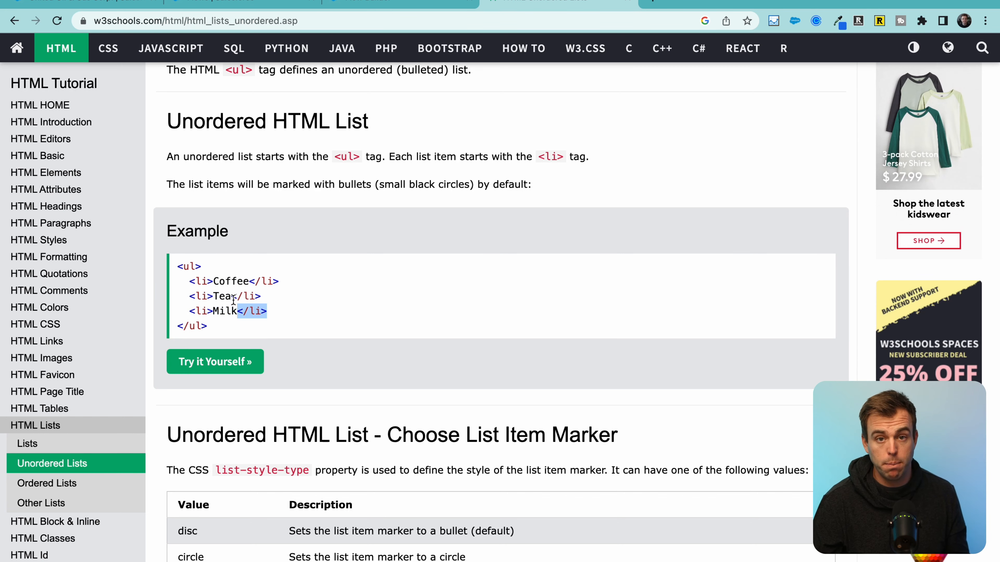
scroll(234, 301, down, 1)
scroll(68, 353, up, 6)
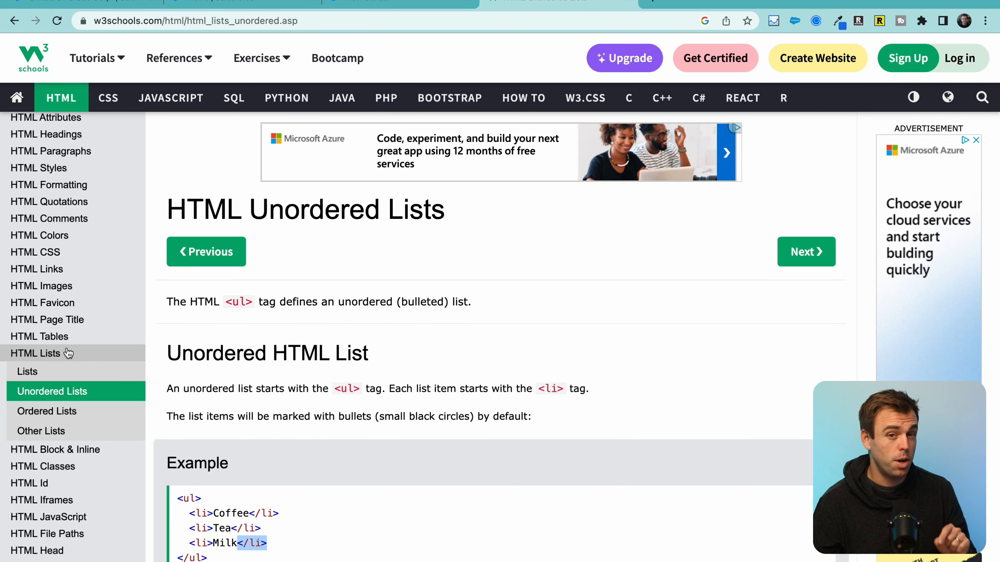
Step: Review the HTML Tables page's <table> example markup
click(58, 338)
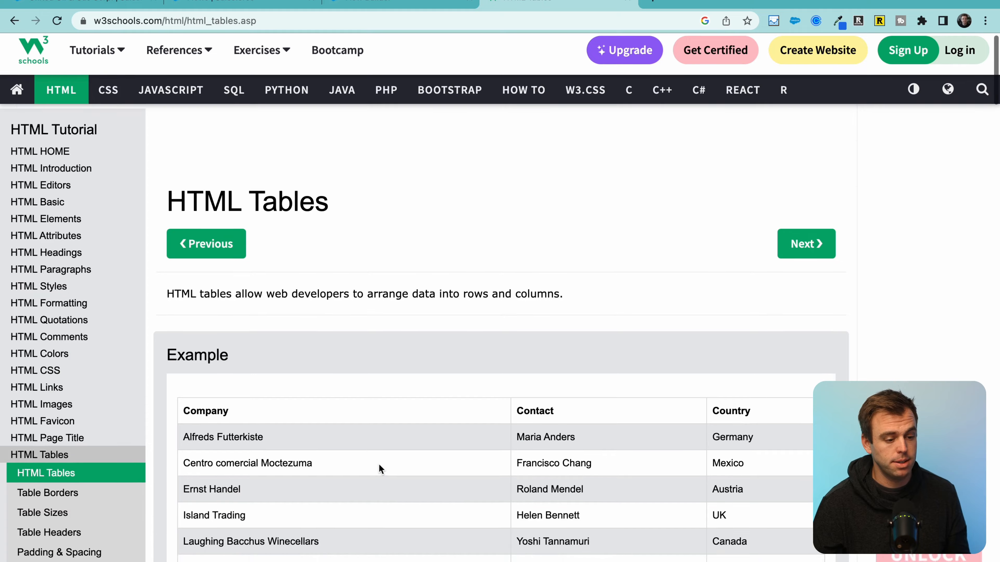
scroll(377, 464, down, 1)
scroll(376, 464, down, 15)
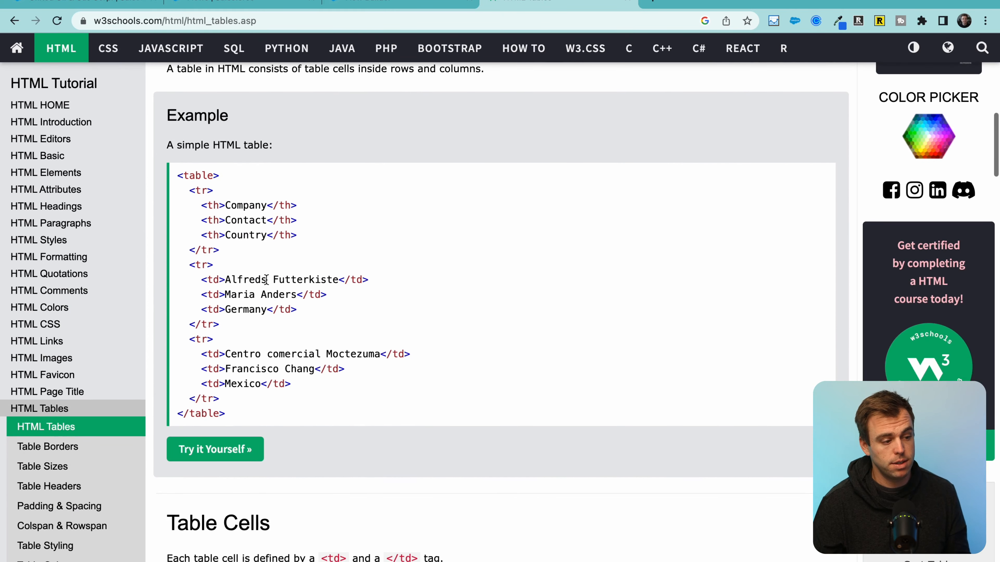
drag(177, 176, 276, 195)
scroll(307, 323, down, 1)
scroll(313, 349, down, 1)
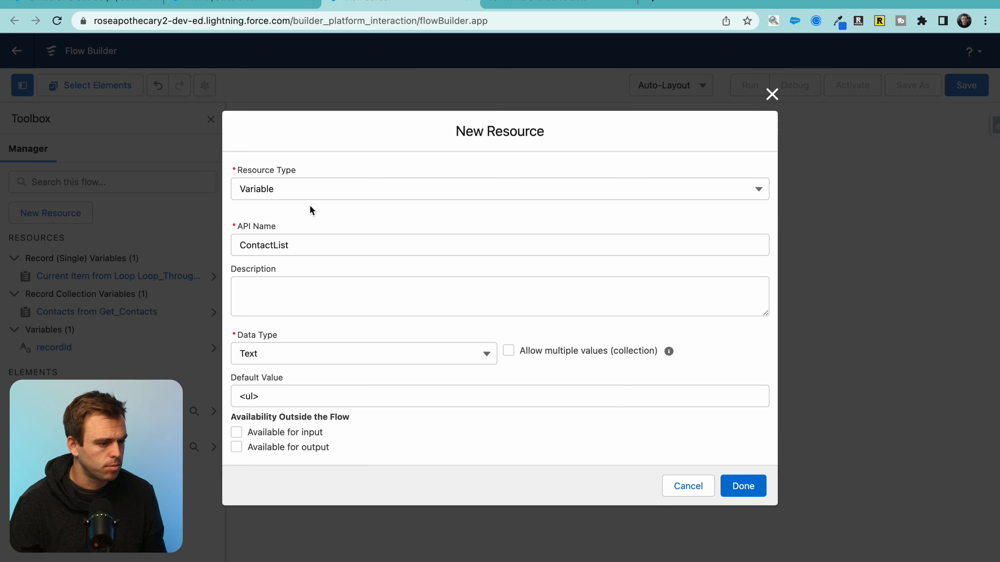
Step: Save the ContactList variable with its <ul> default and set the operator to Add
drag(272, 396, 238, 396)
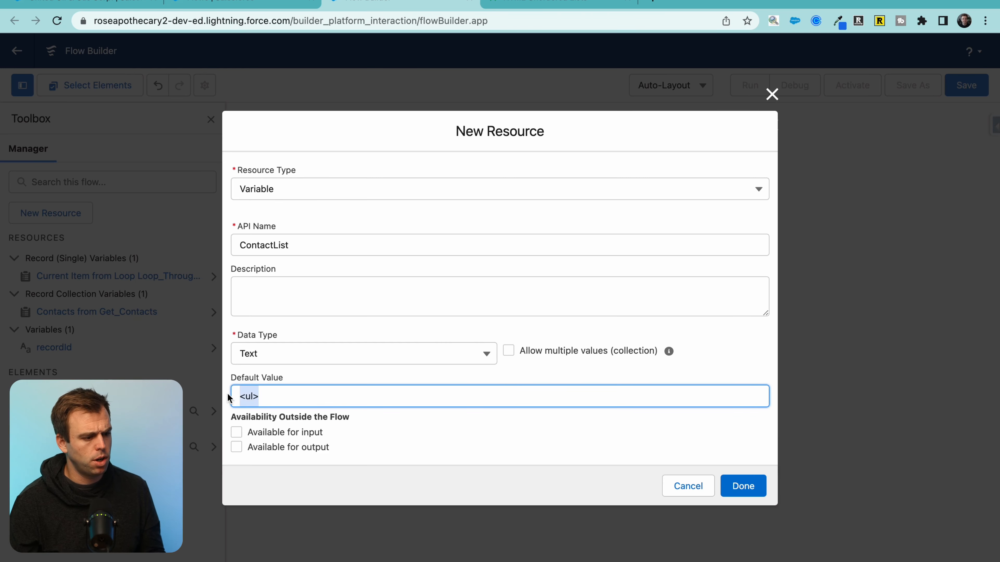
click(743, 489)
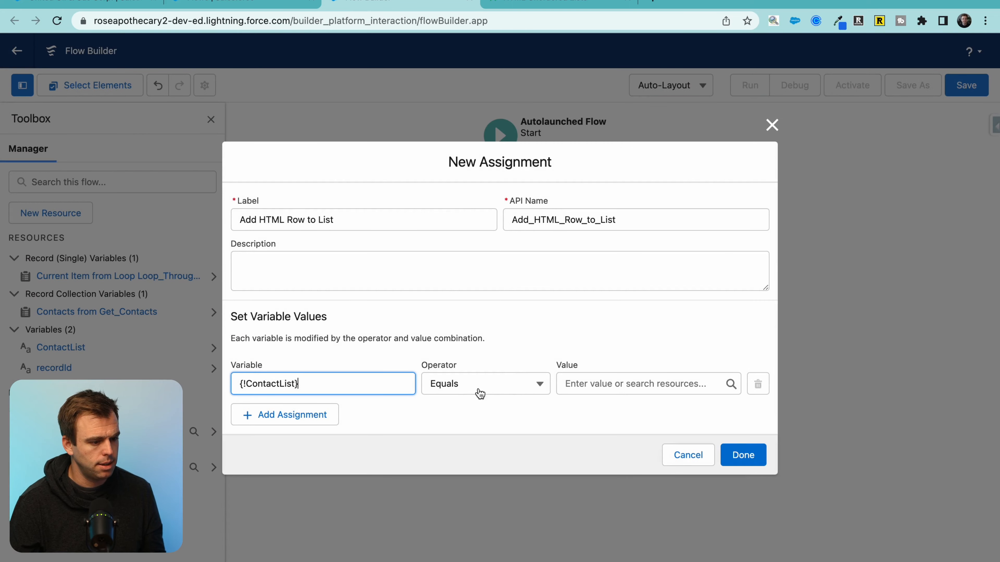
click(468, 387)
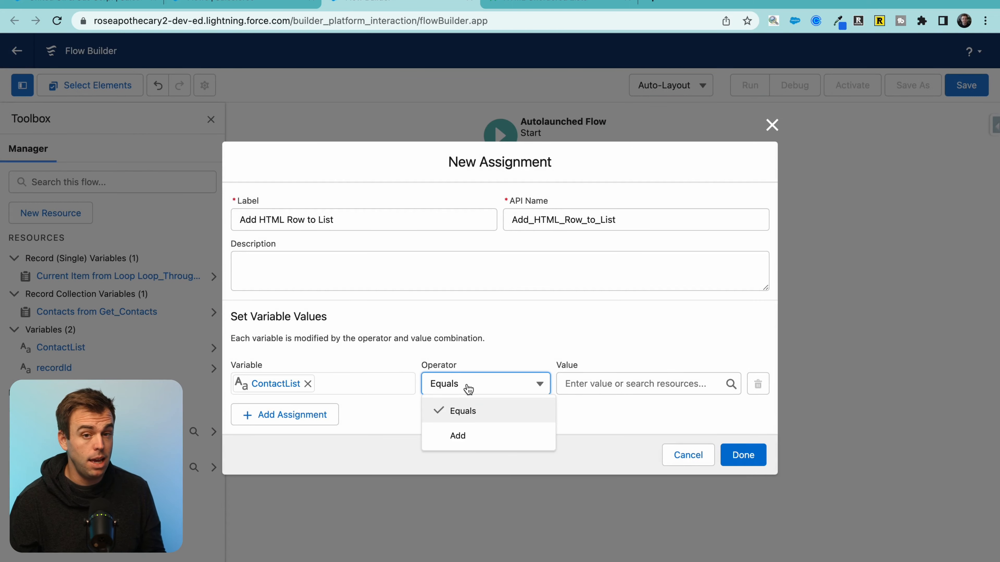
click(469, 436)
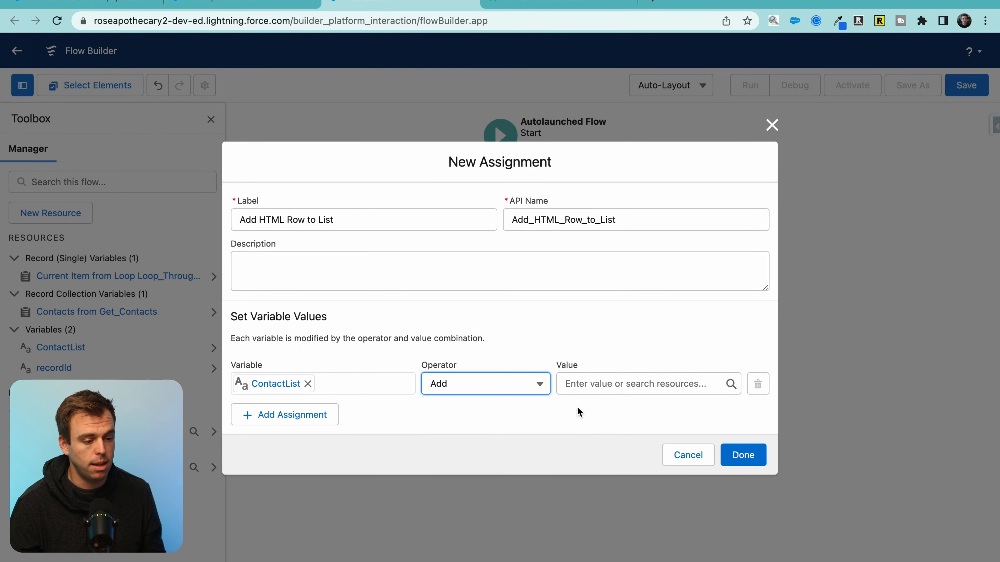
Step: Start a new Text Template resource for the assignment's value
click(568, 393)
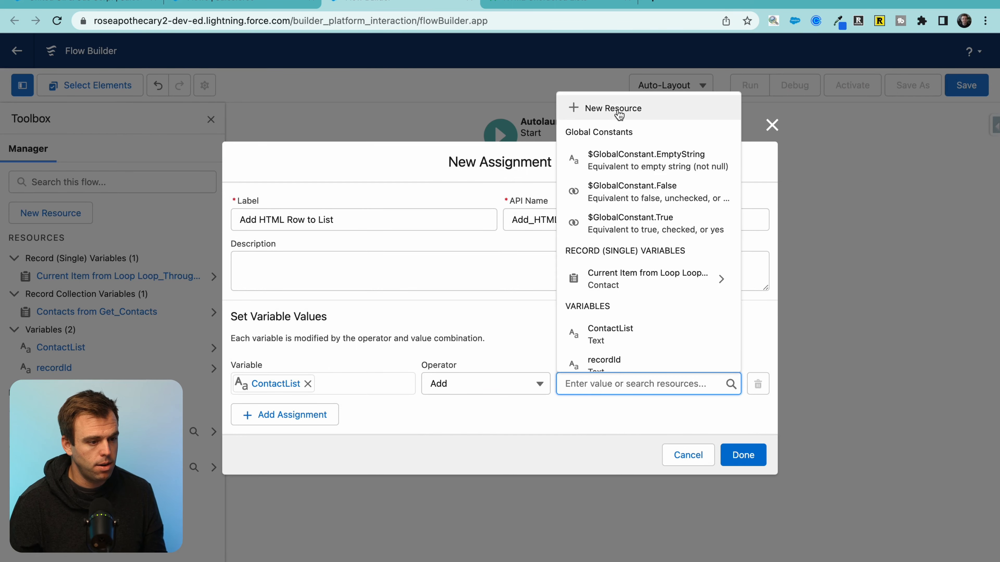
click(679, 111)
click(415, 264)
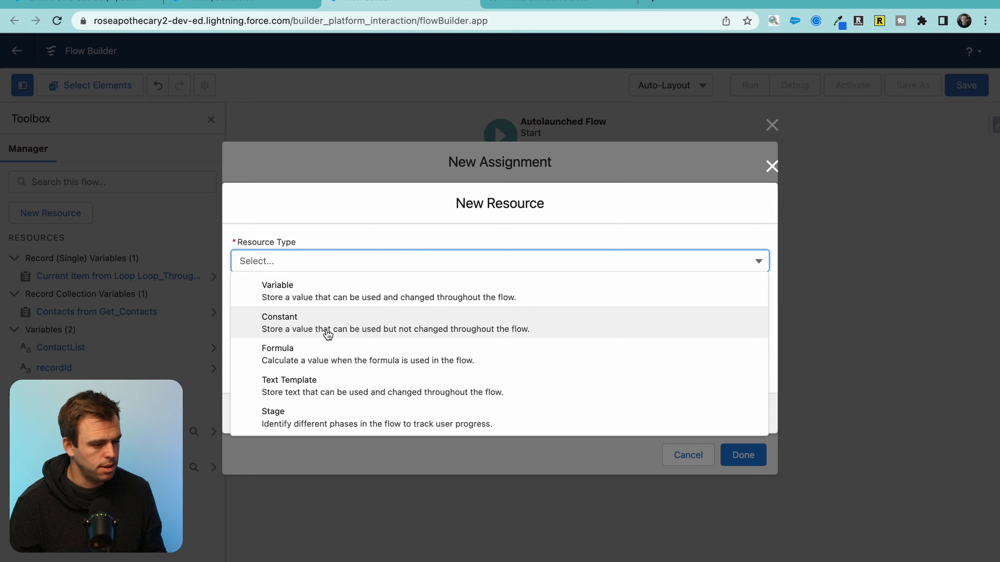
click(307, 382)
Step: Name the text template ListRow, switch its body to plain text, and type <li> </li>
click(315, 236)
text(ListRow)
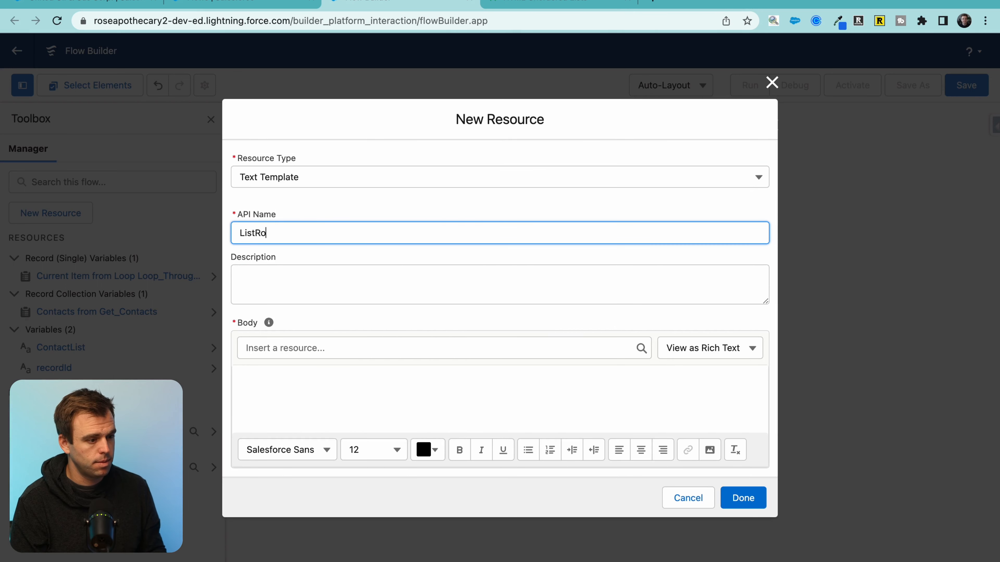
key(Tab)
key(Tab)
click(339, 375)
click(683, 356)
click(692, 399)
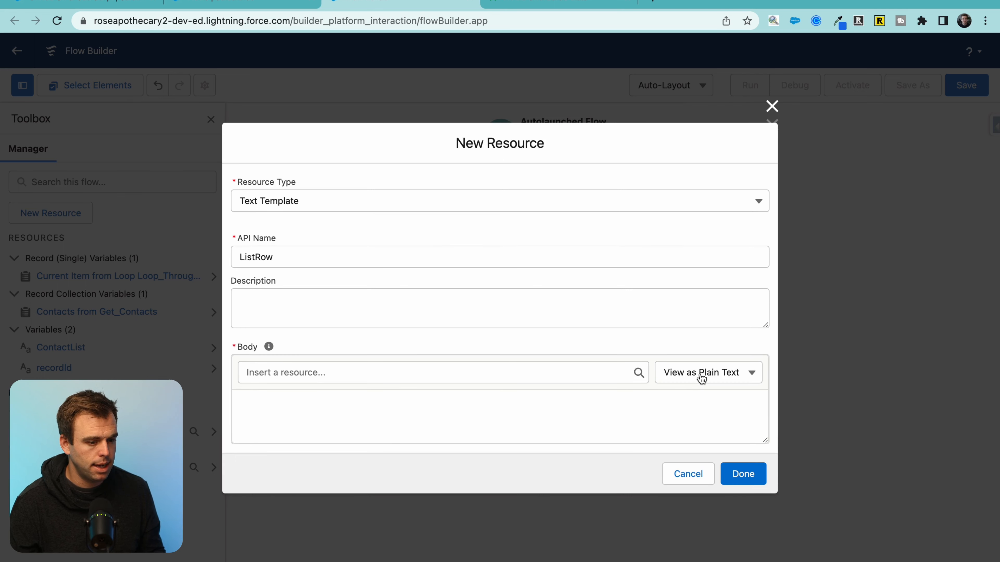
click(320, 405)
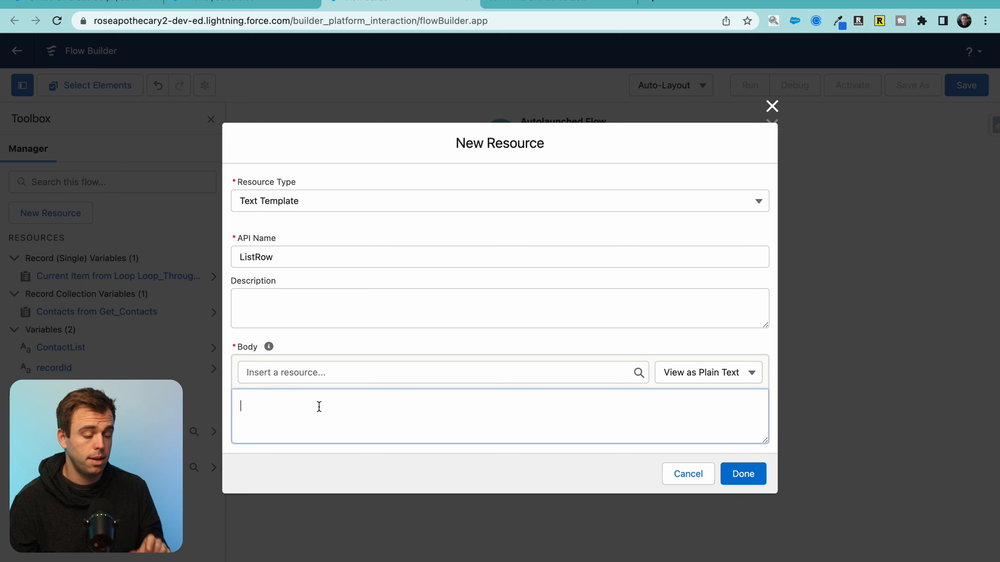
text(<li> </)
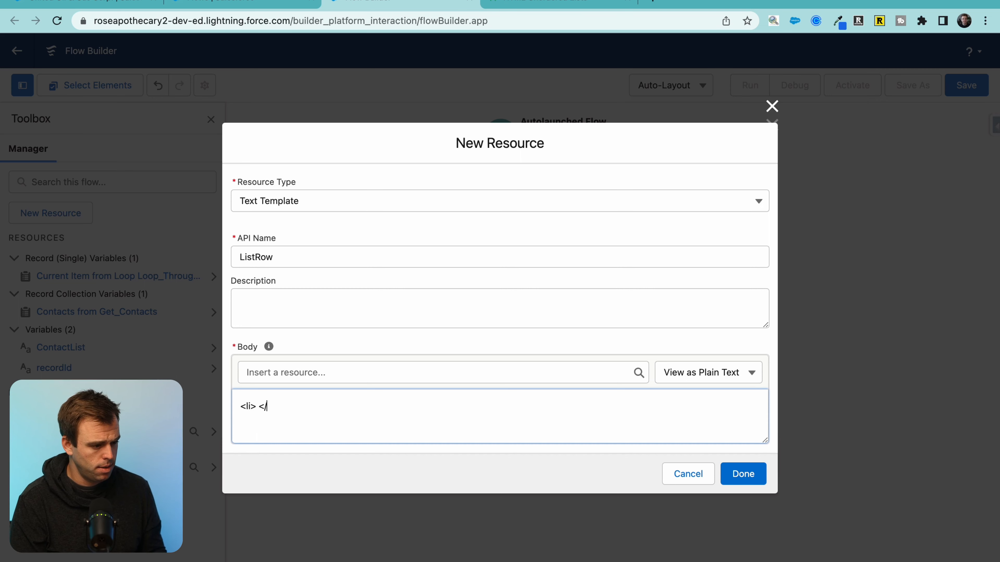
text(li>)
Step: Insert the loop contact's FirstName resource into the ListRow body
scroll(281, 417, up, 5)
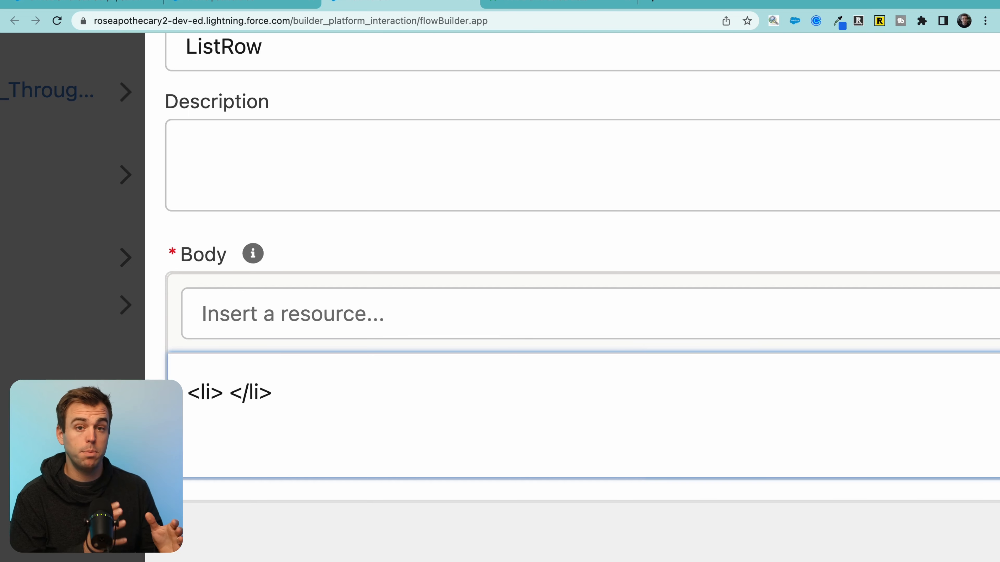
click(240, 315)
scroll(345, 255, up, 5)
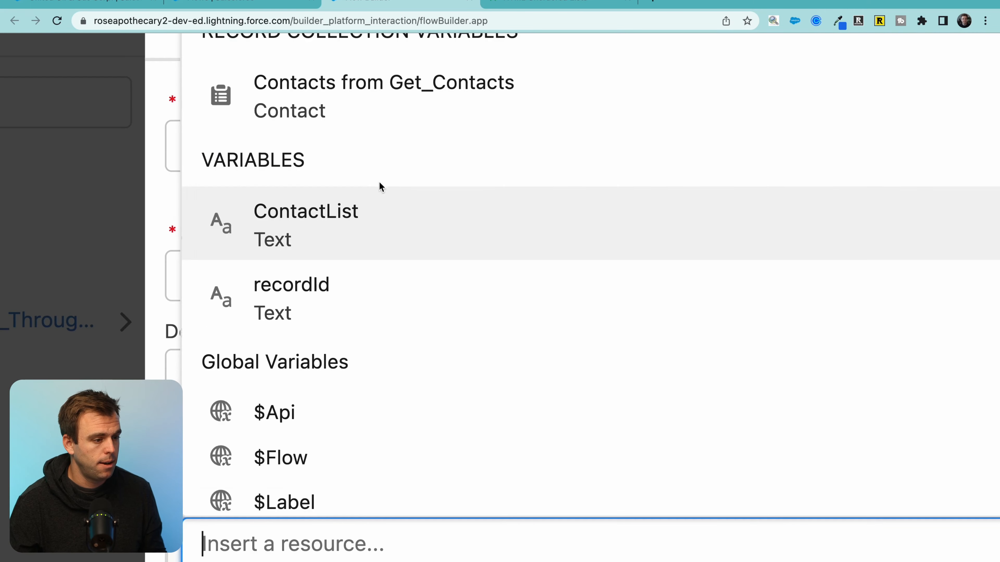
scroll(380, 185, up, 5)
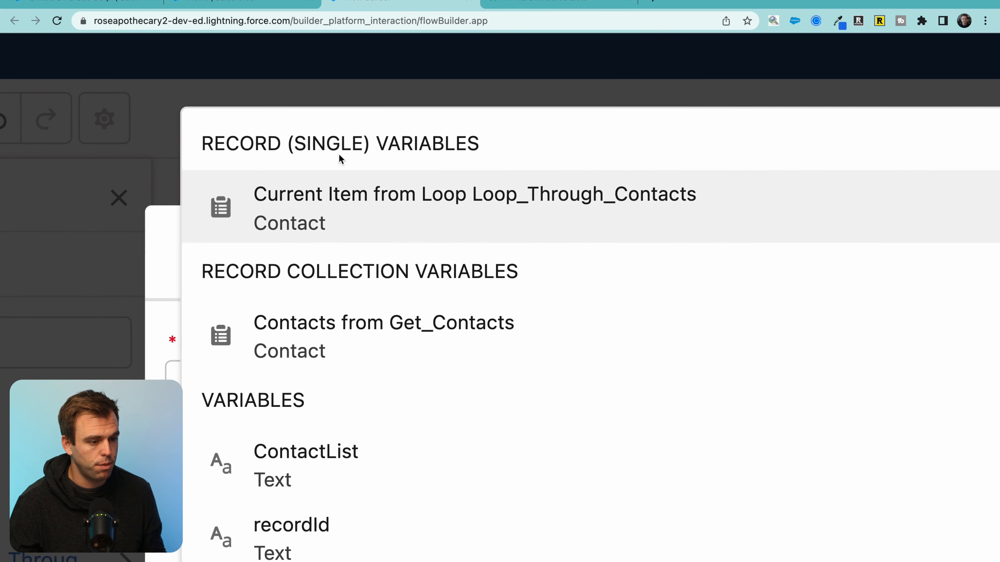
click(407, 200)
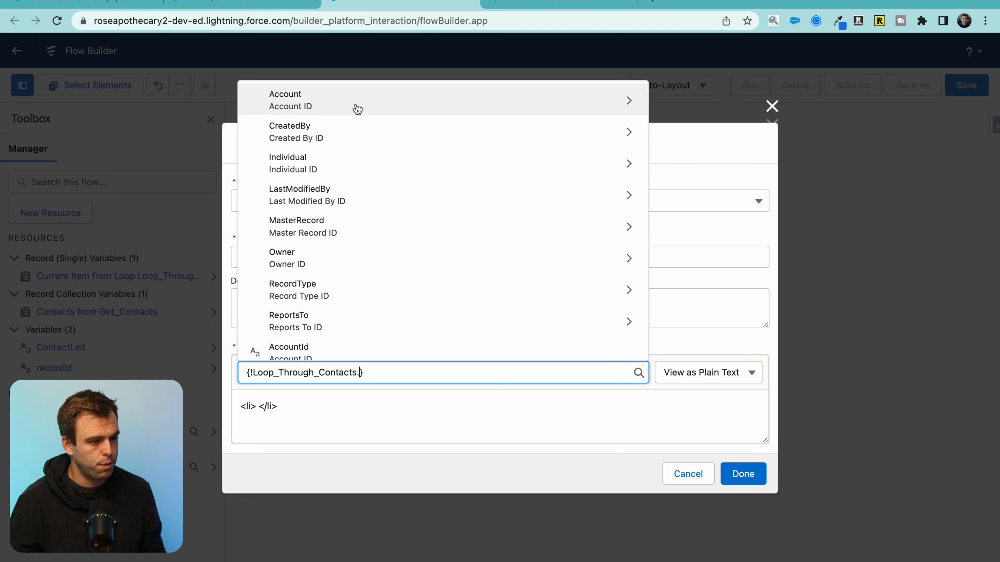
scroll(358, 260, down, 5)
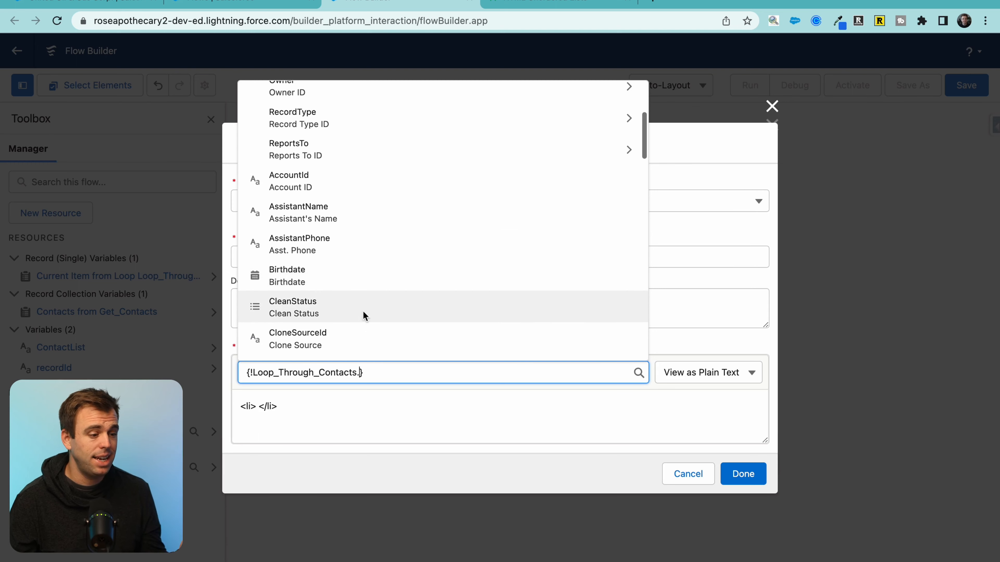
scroll(364, 317, down, 5)
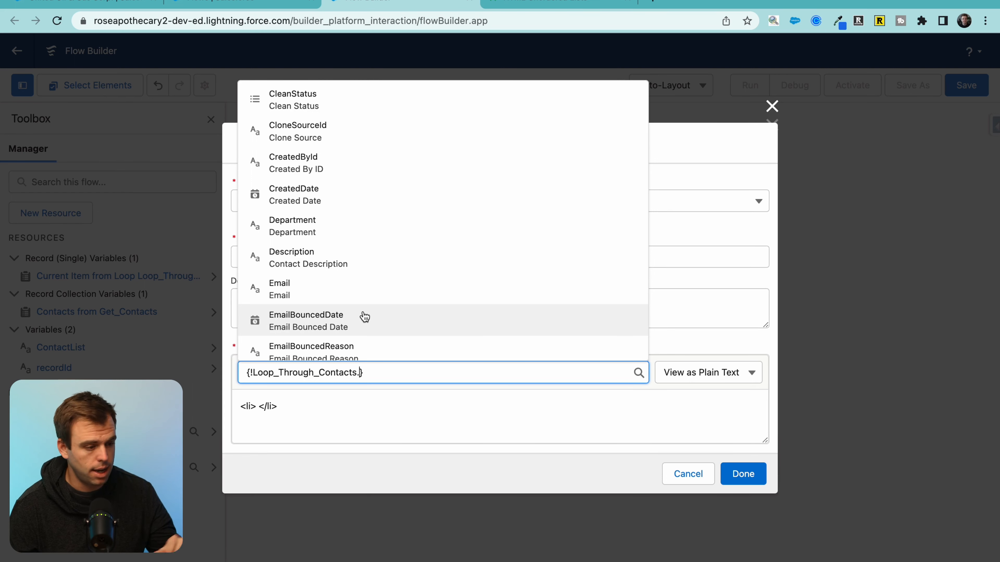
scroll(365, 317, down, 2)
click(356, 226)
Step: Insert the loop contact's LastName resource and save the ListRow template
click(417, 404)
click(375, 372)
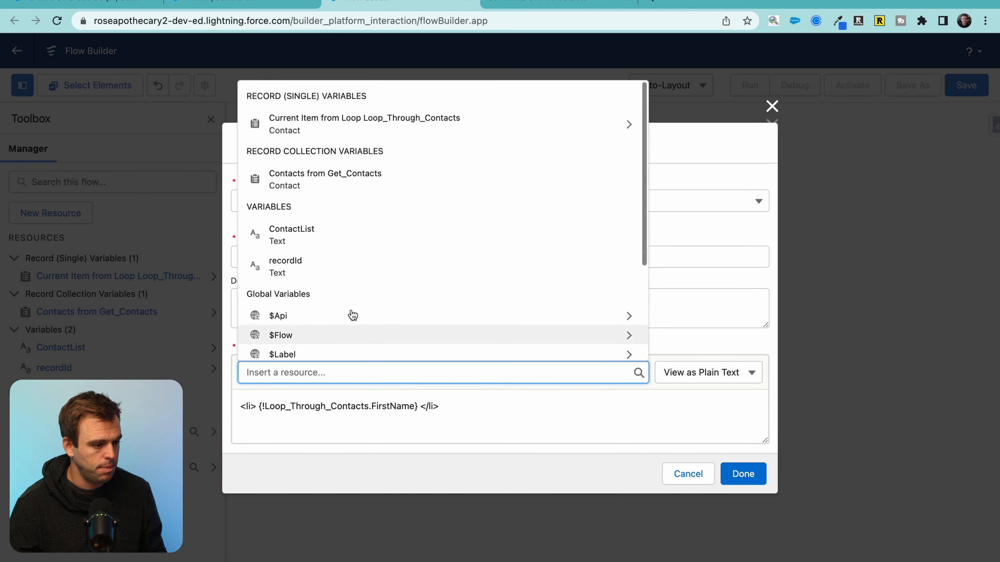
click(372, 124)
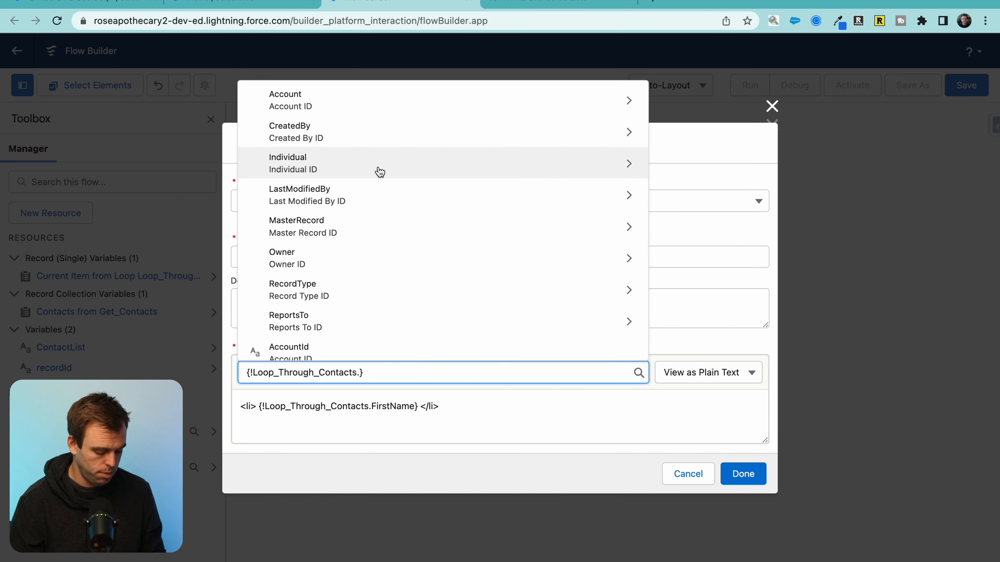
text(last)
scroll(379, 190, down, 3)
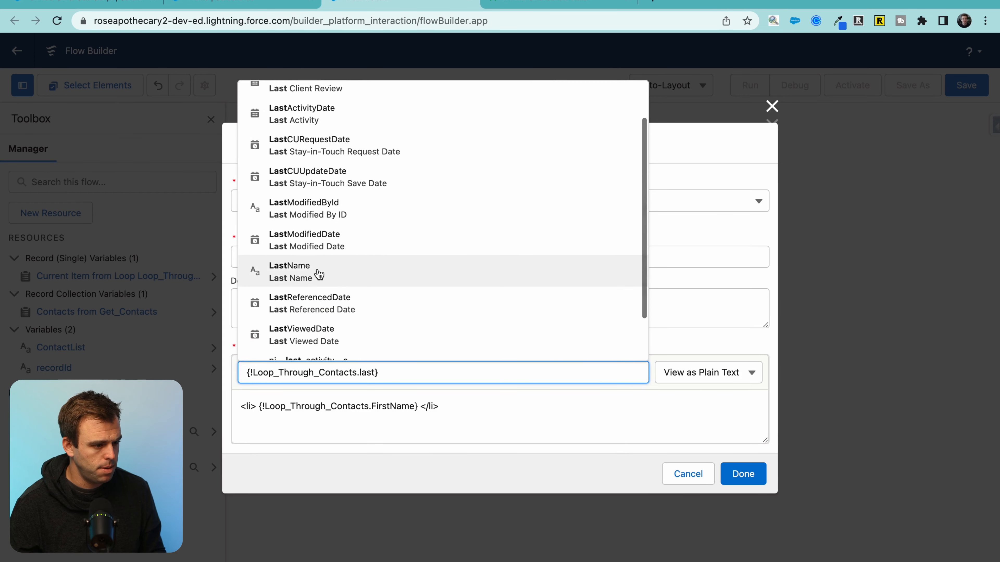
click(318, 272)
click(580, 407)
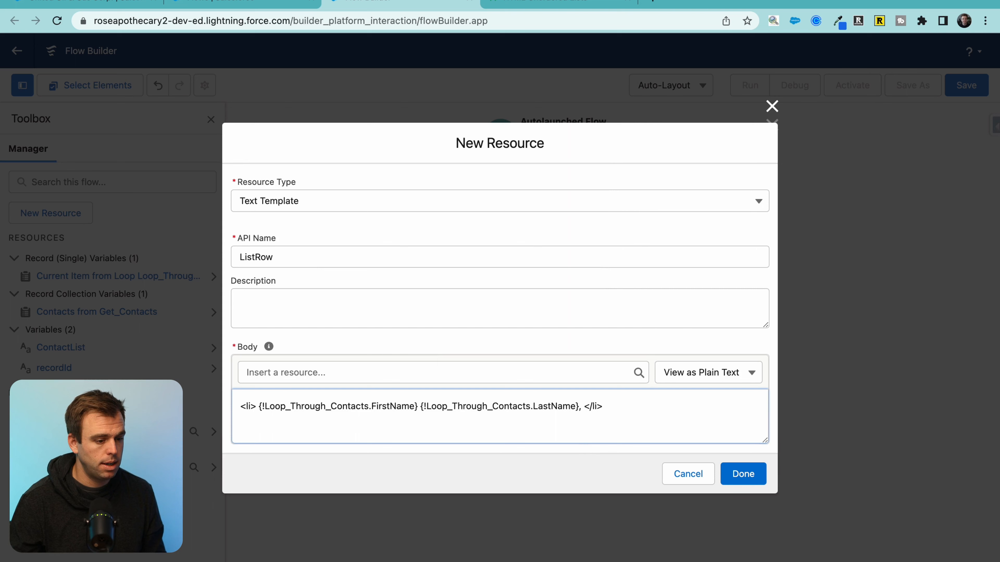
click(465, 374)
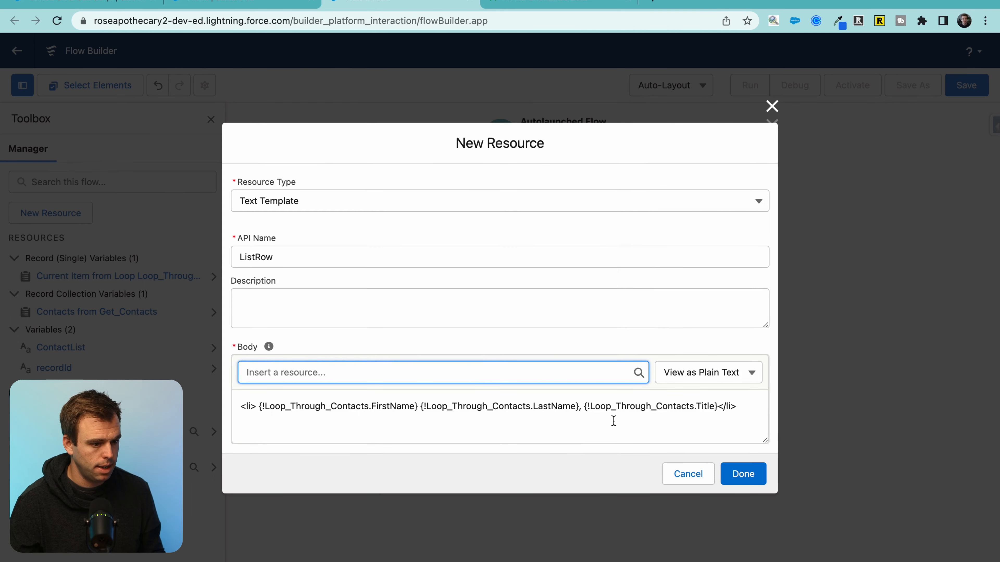
click(613, 420)
click(747, 477)
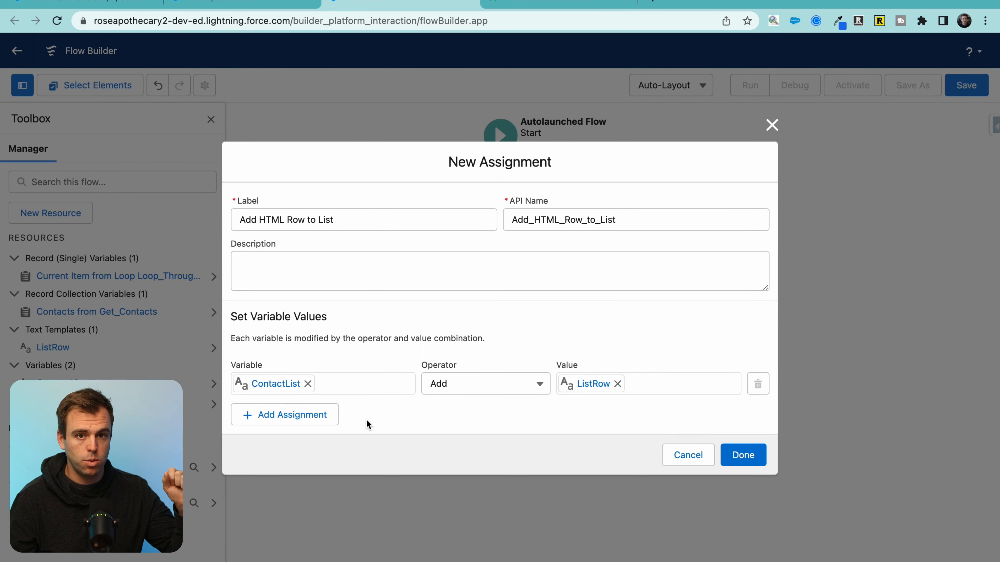
Step: Save the Add HTML Row to List assignment and add an Assignment element after the loop, before End
click(743, 452)
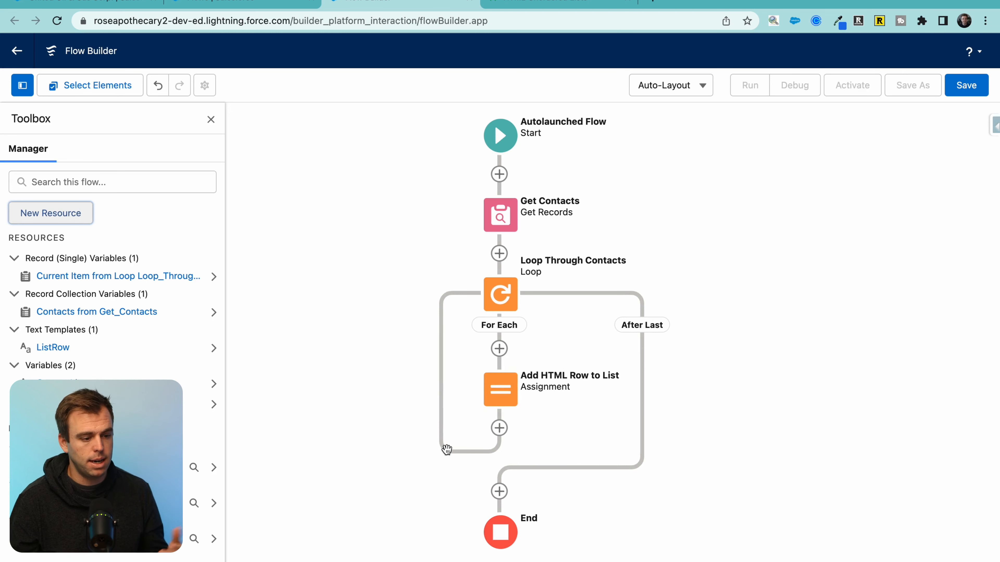
scroll(670, 355, down, 5)
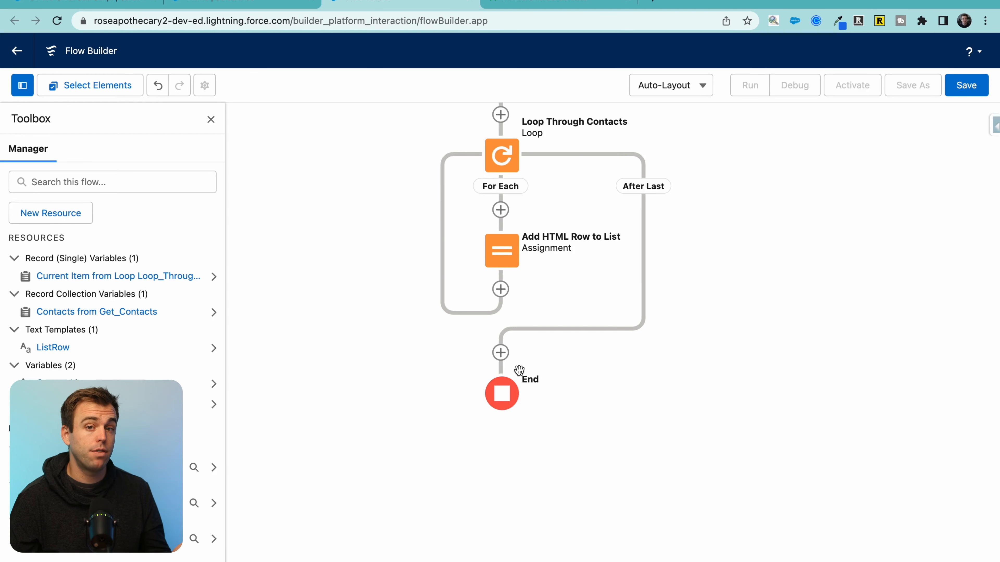
click(504, 359)
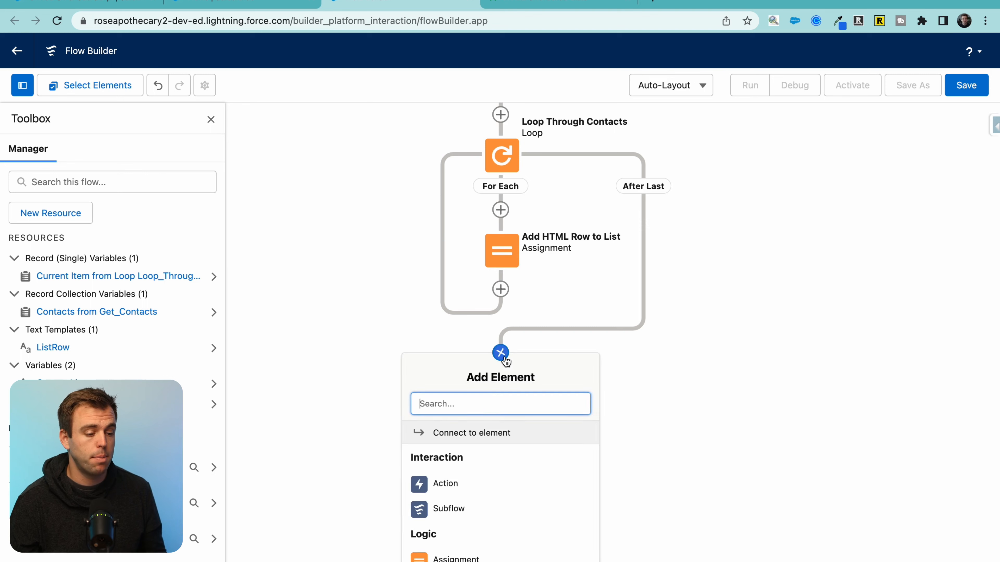
scroll(476, 484, down, 3)
click(470, 496)
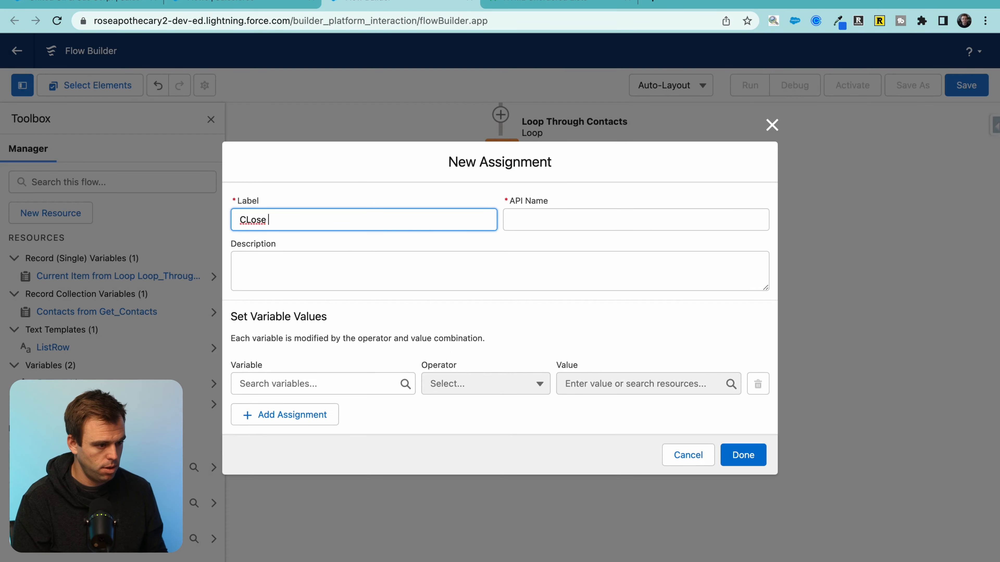
Step: Name the assignment Close List and make it Add </ul> to ContactList
text(CLose LIst)
click(299, 383)
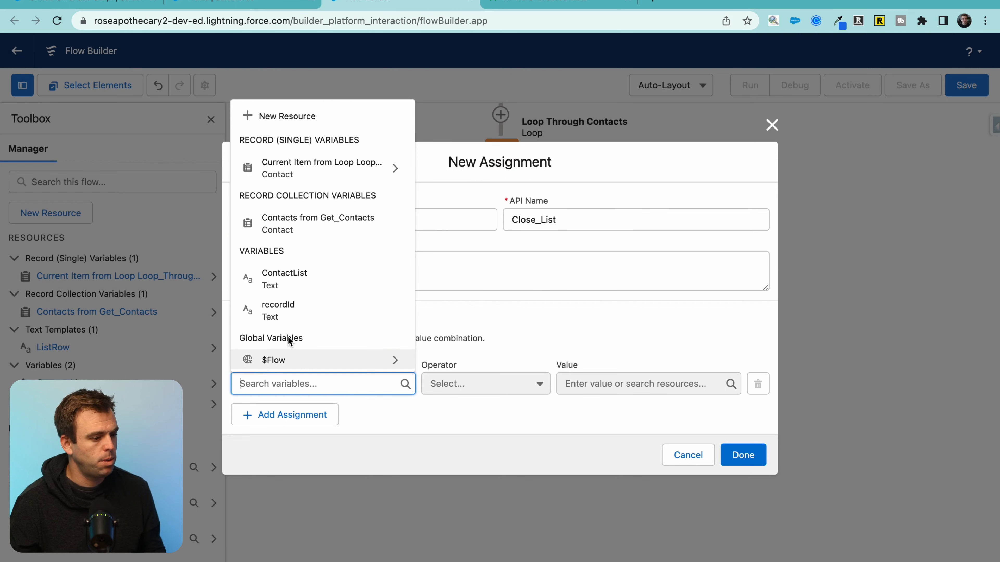
click(284, 285)
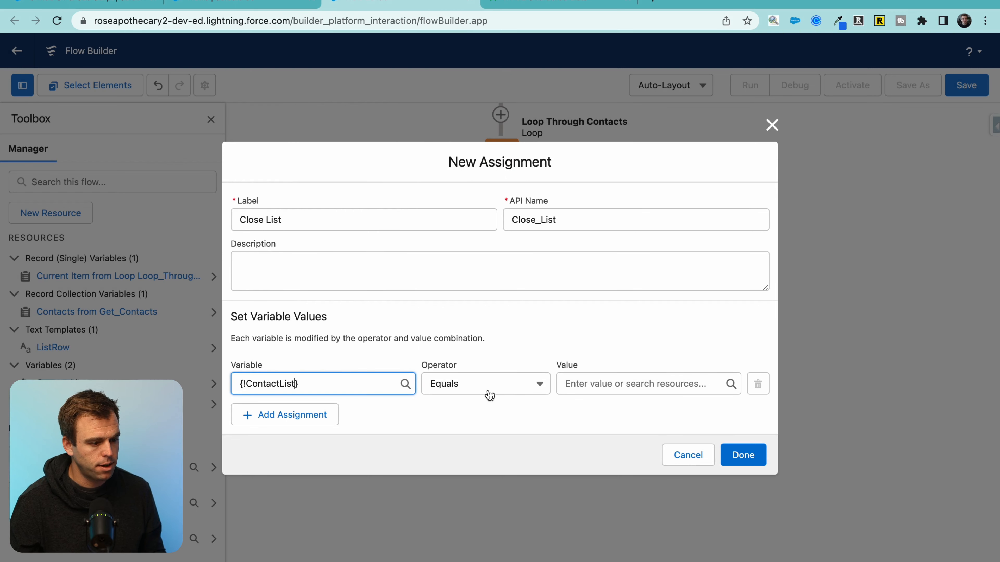
click(481, 394)
click(478, 434)
click(590, 381)
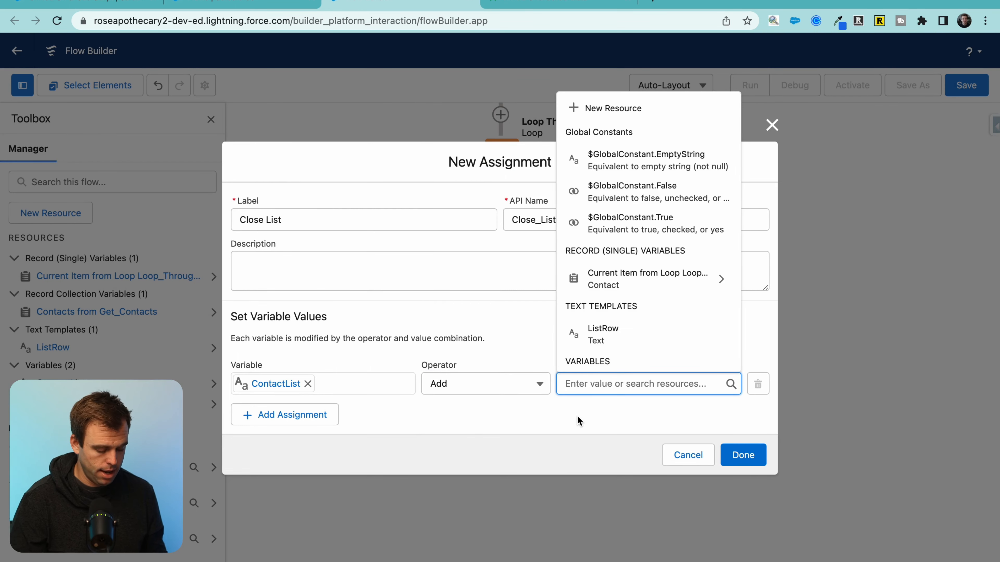
text(</ul>)
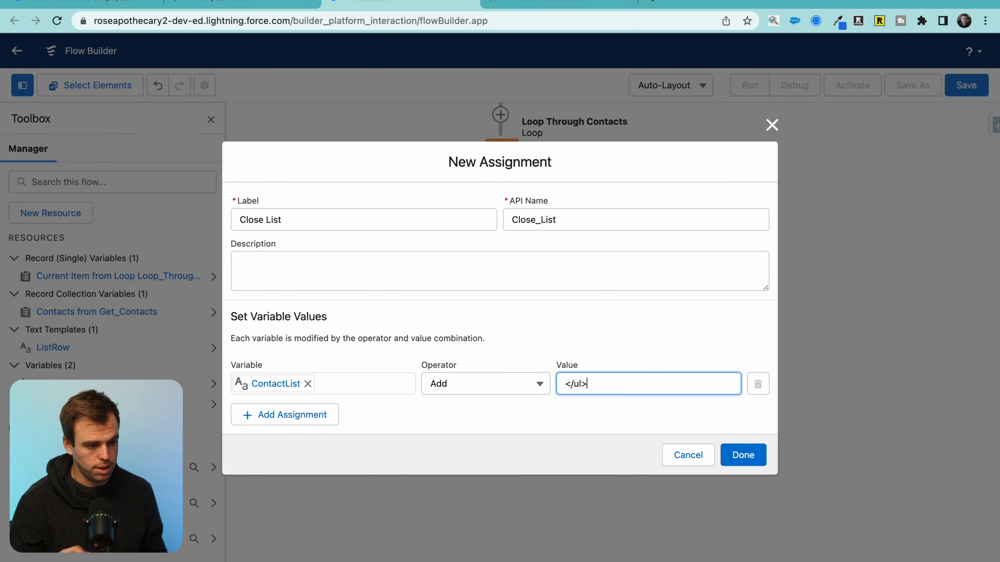
click(589, 436)
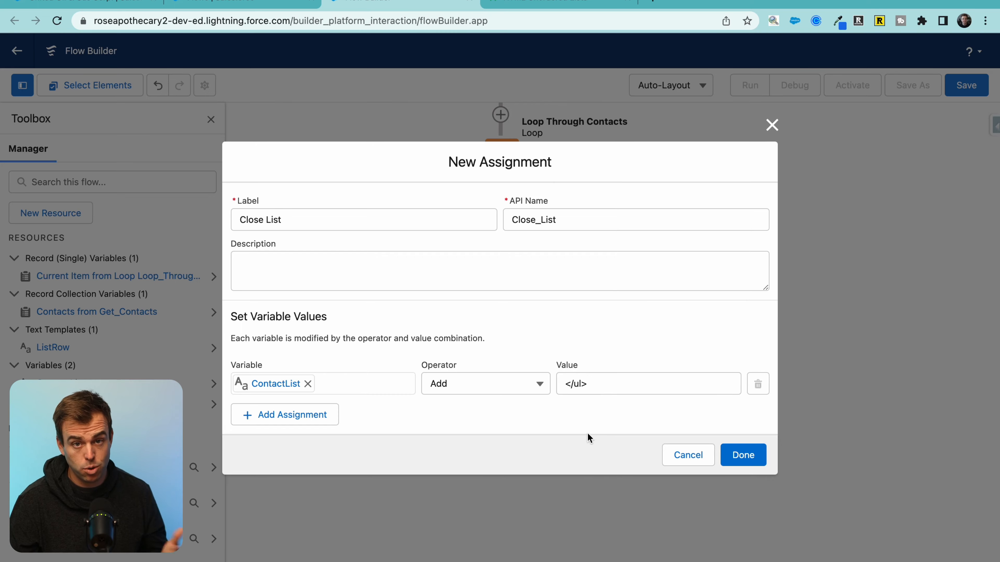
click(742, 461)
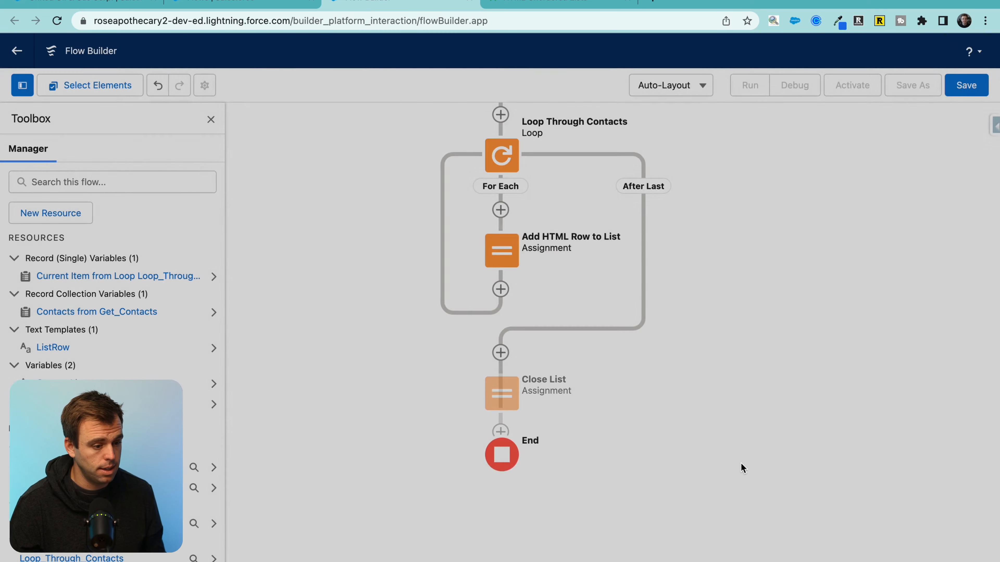
key(ctrl+Tab)
Step: Add an Update Records element after Close List, specifying conditions and fields individually
scroll(252, 425, down, 3)
drag(218, 451, 176, 386)
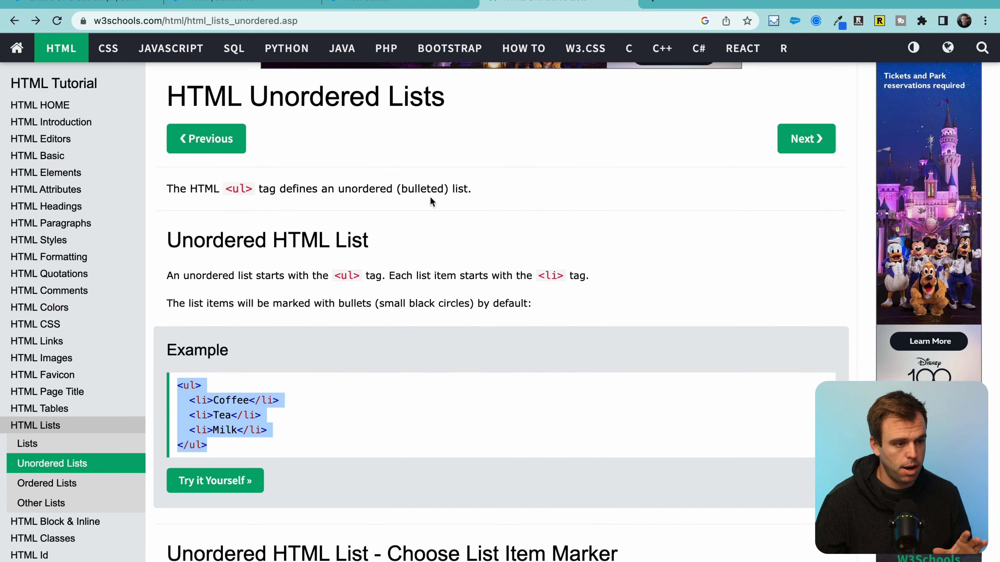
click(384, 2)
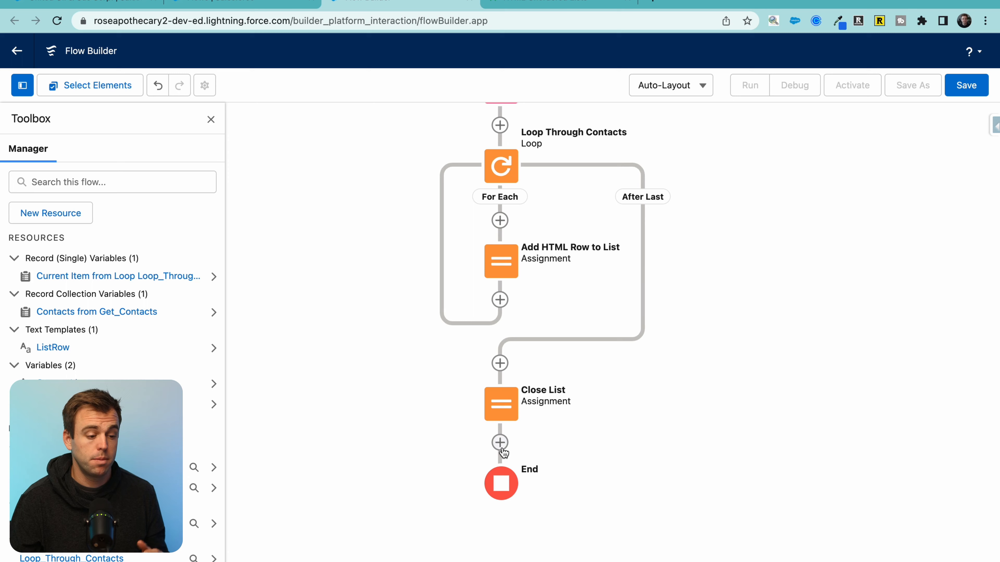
click(500, 452)
drag(675, 507, 675, 426)
click(675, 426)
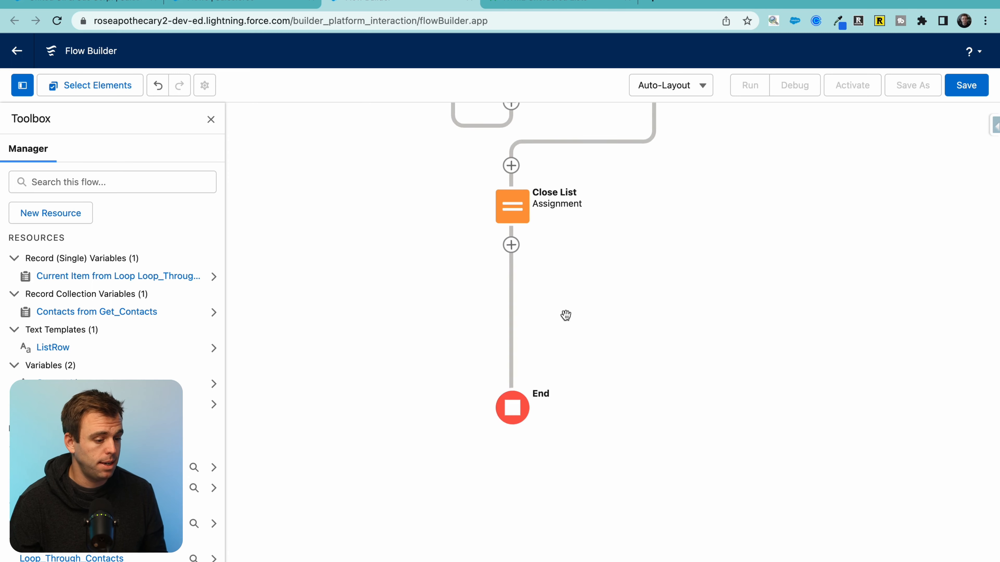
click(510, 245)
text(update)
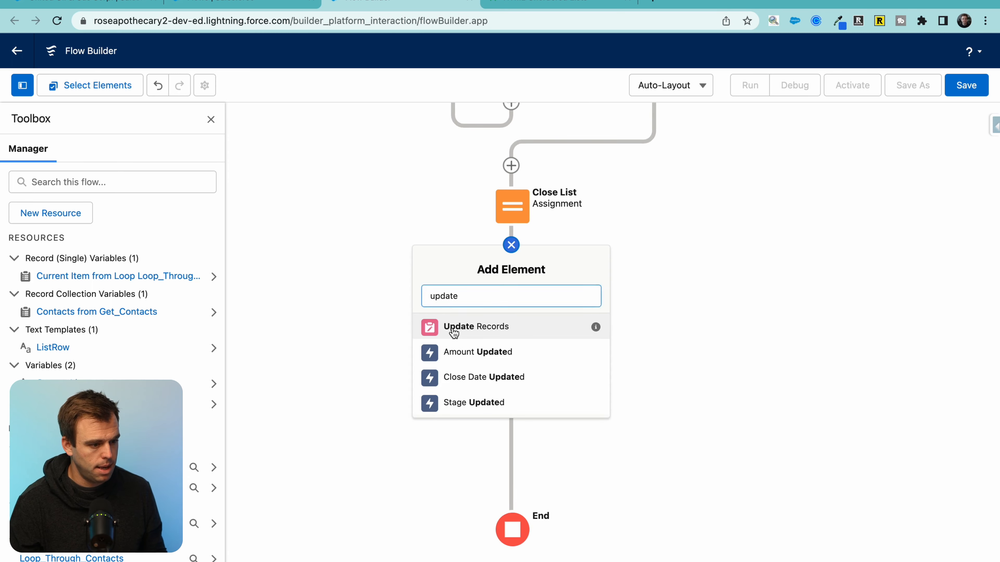
click(453, 327)
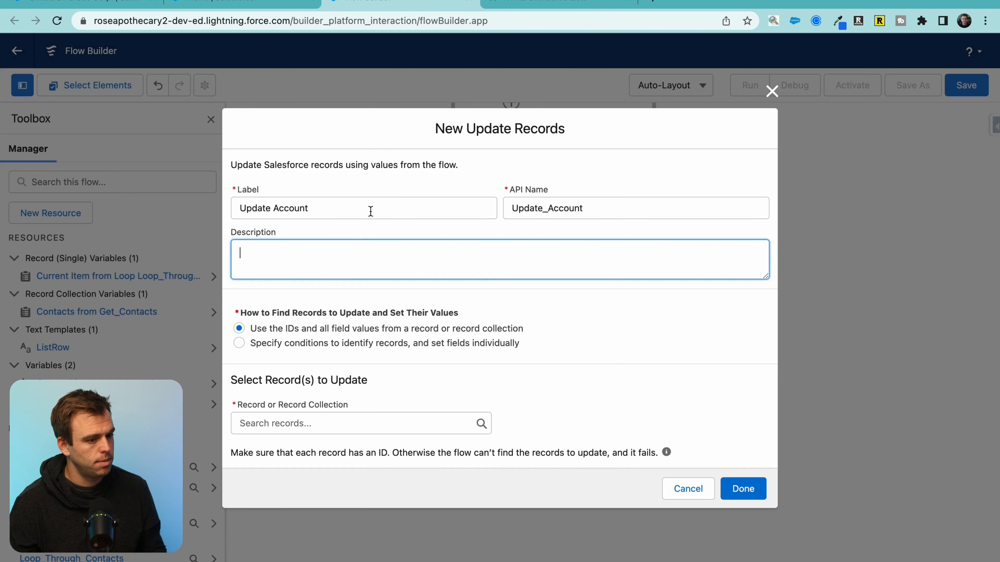
click(240, 343)
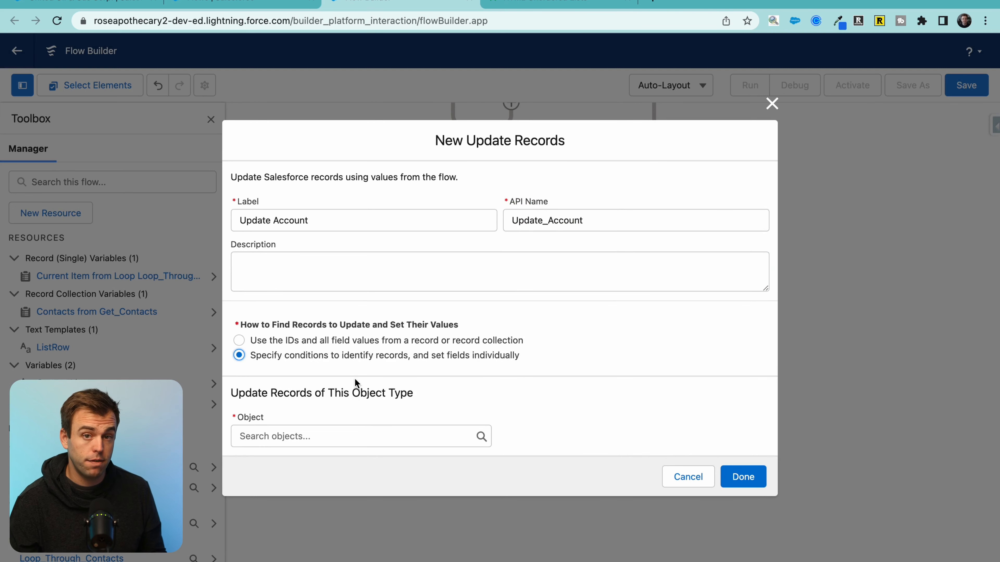
Step: Target Account records whose Id equals recordId
click(293, 436)
text(a)
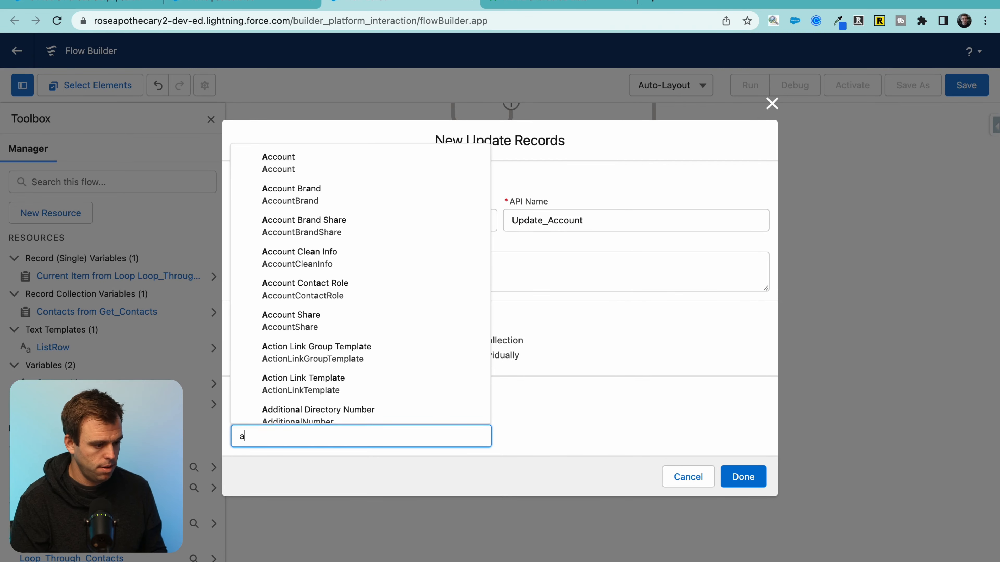
text(ccount)
click(285, 174)
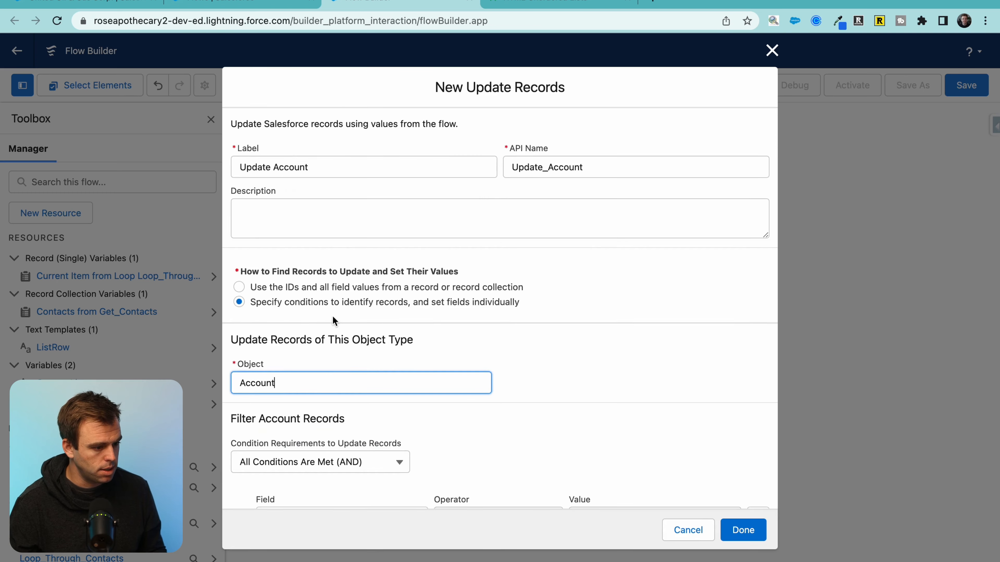
click(335, 381)
text(id)
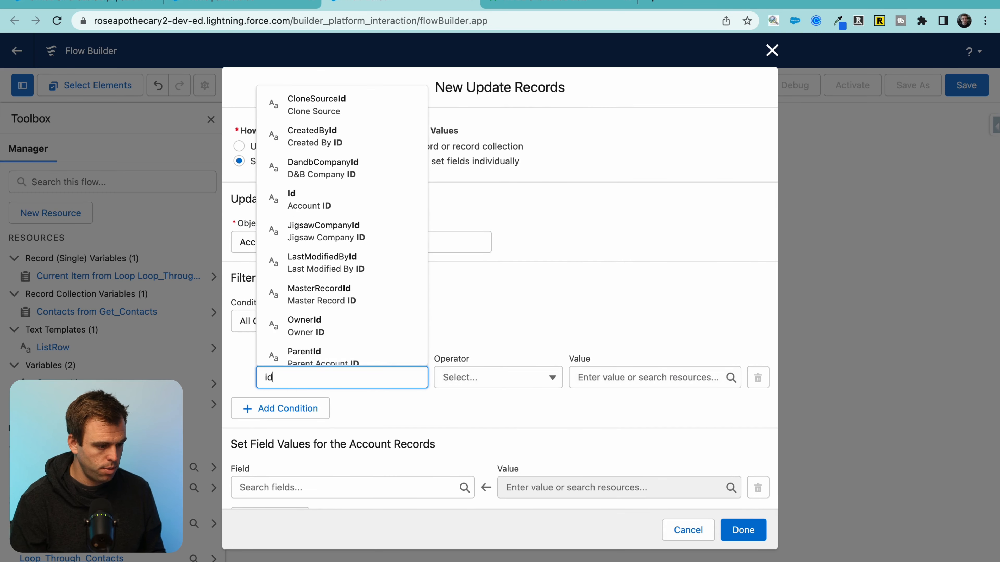
click(311, 199)
click(600, 372)
text(rec)
click(606, 343)
Step: Set the account's Contact_List__c field to the ContactList variable and finish the element
scroll(330, 458, down, 1)
click(331, 458)
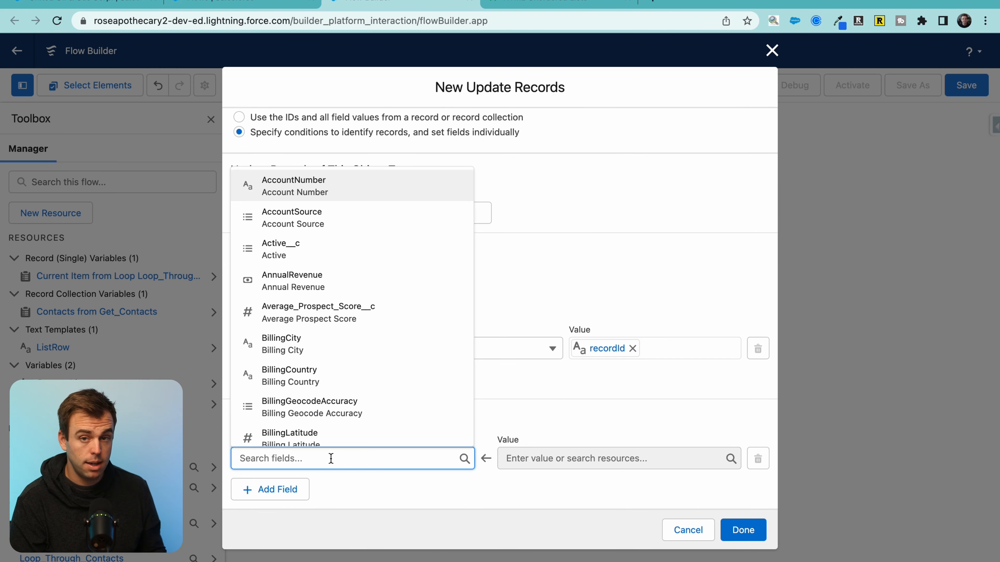
text(contact)
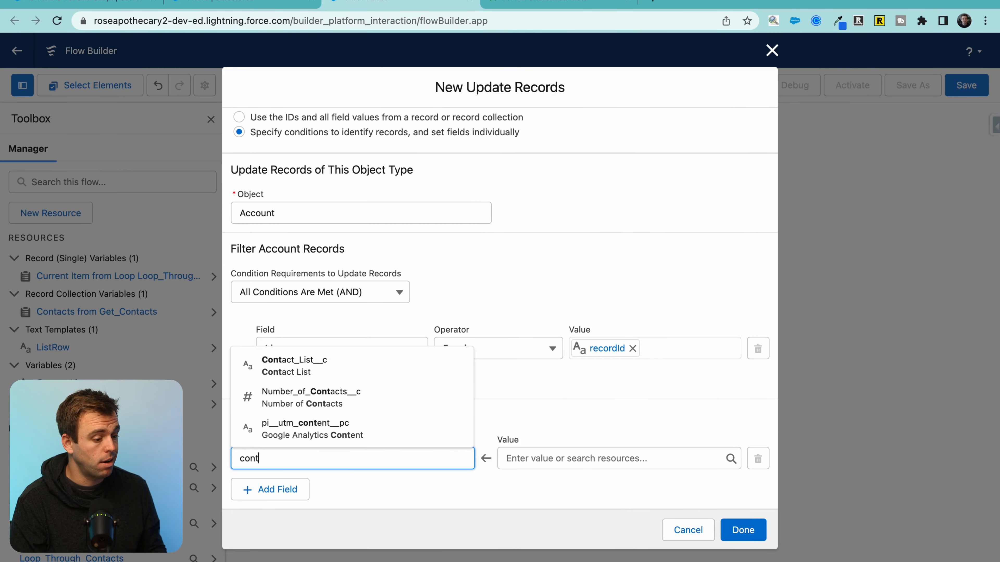
click(313, 403)
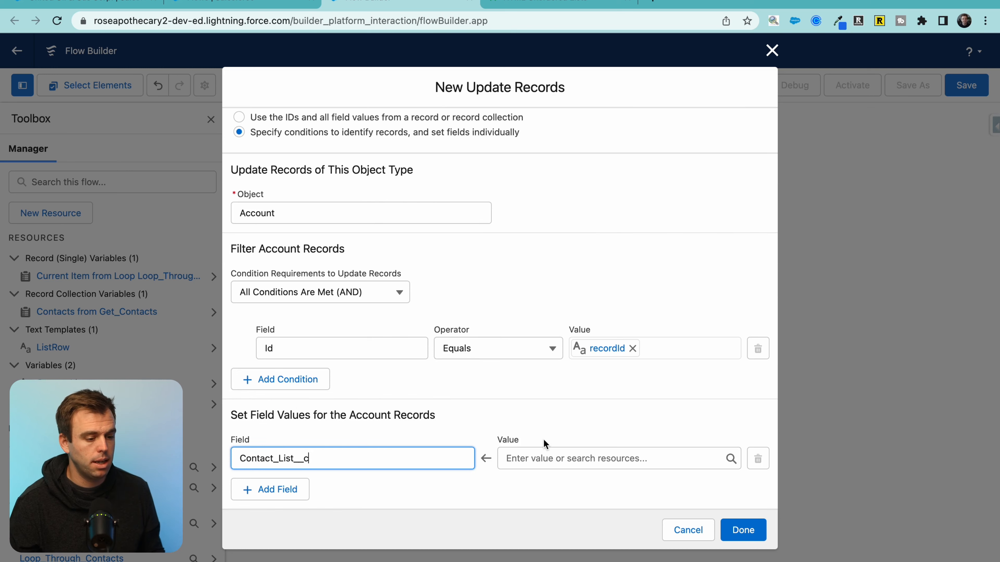
click(536, 458)
scroll(555, 406, down, 3)
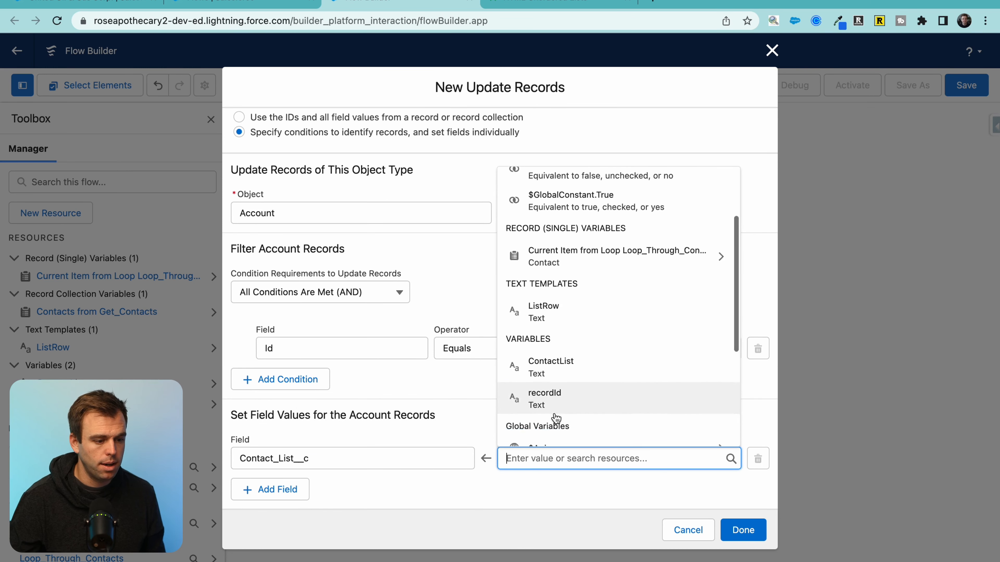
scroll(555, 418, down, 2)
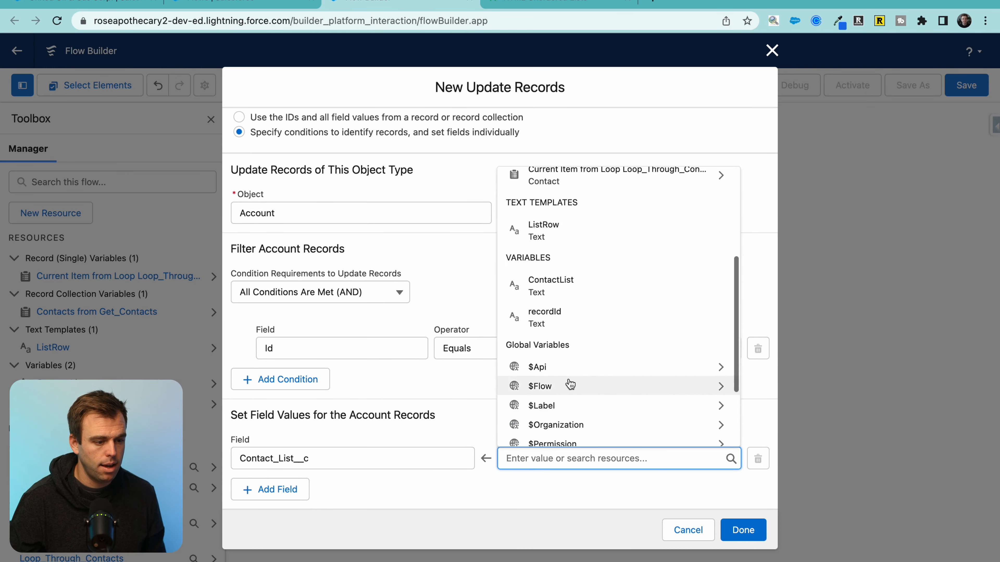
click(567, 280)
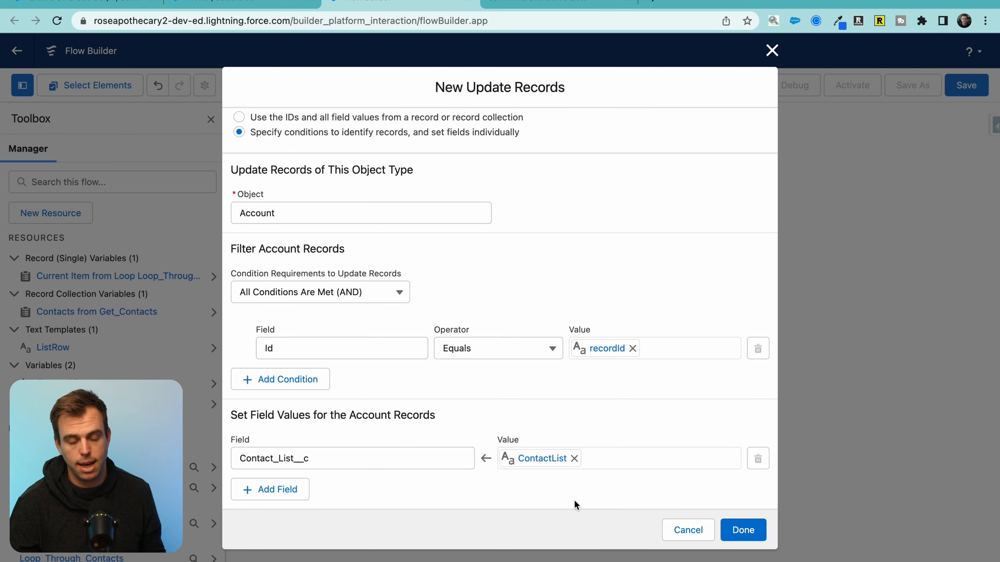
click(743, 530)
Step: Save the flow with label 'Account - Create HTML List of Contacts' and its auto-filled API name
click(966, 85)
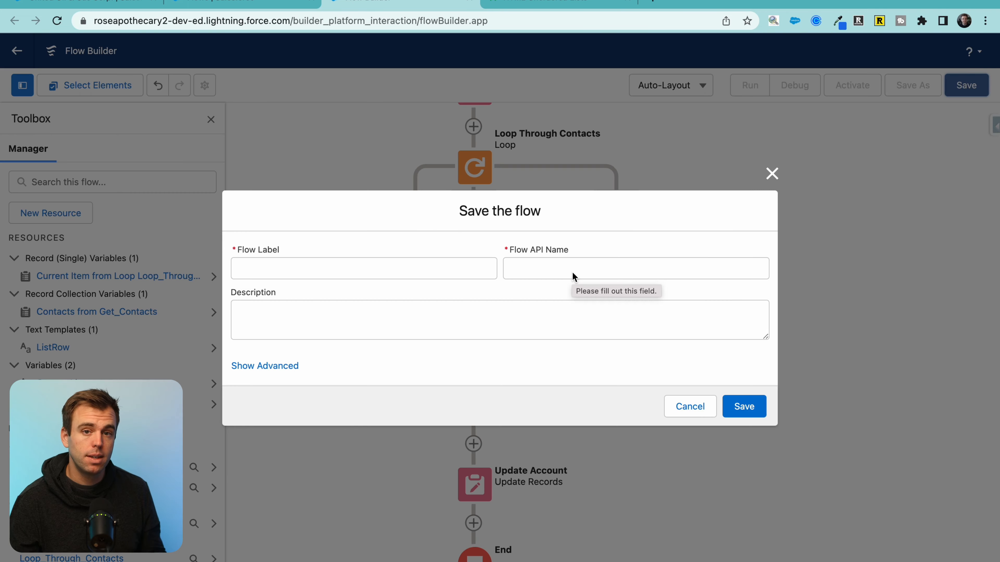
click(296, 267)
text(Account - Create HTML List of Contacts)
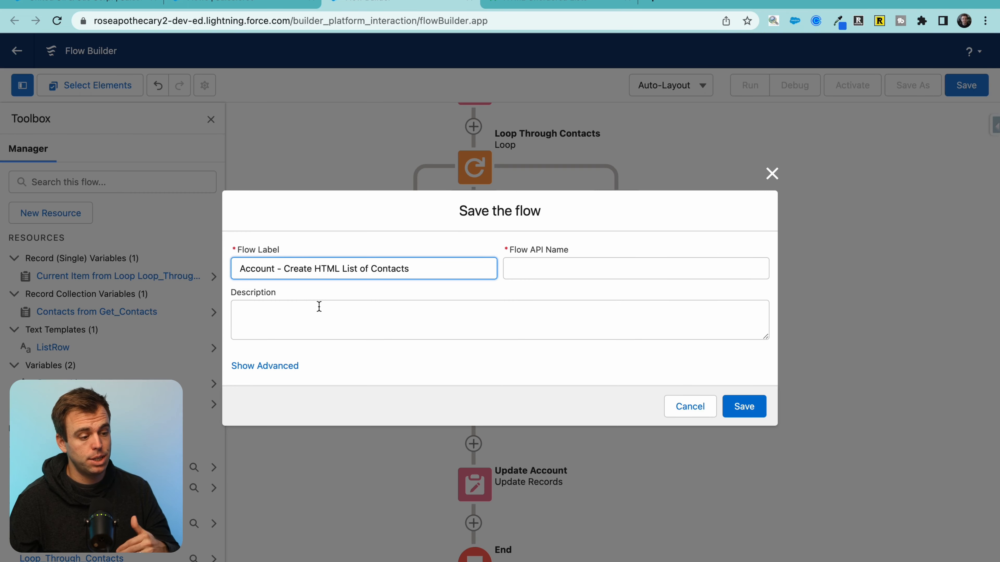
key(Tab)
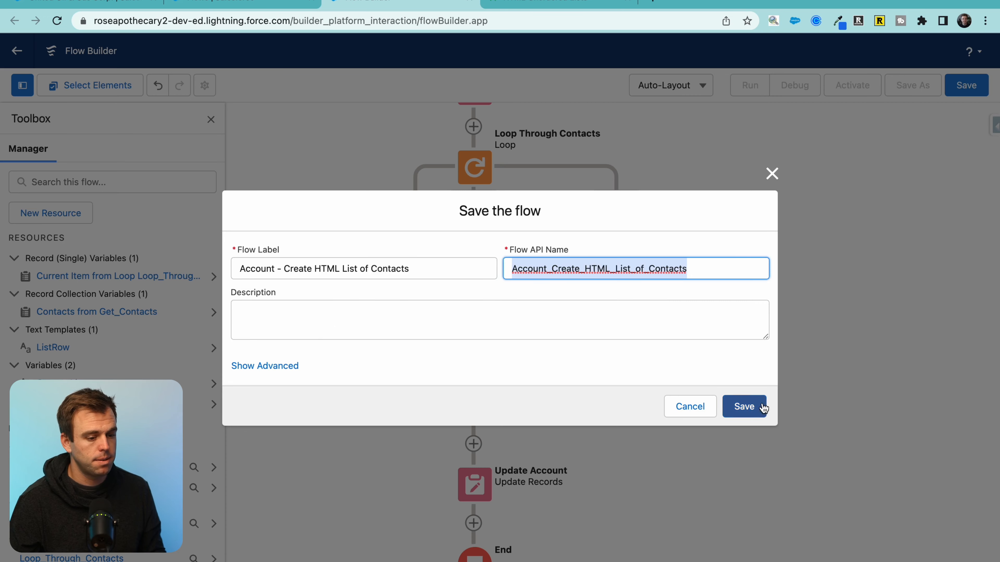
click(742, 408)
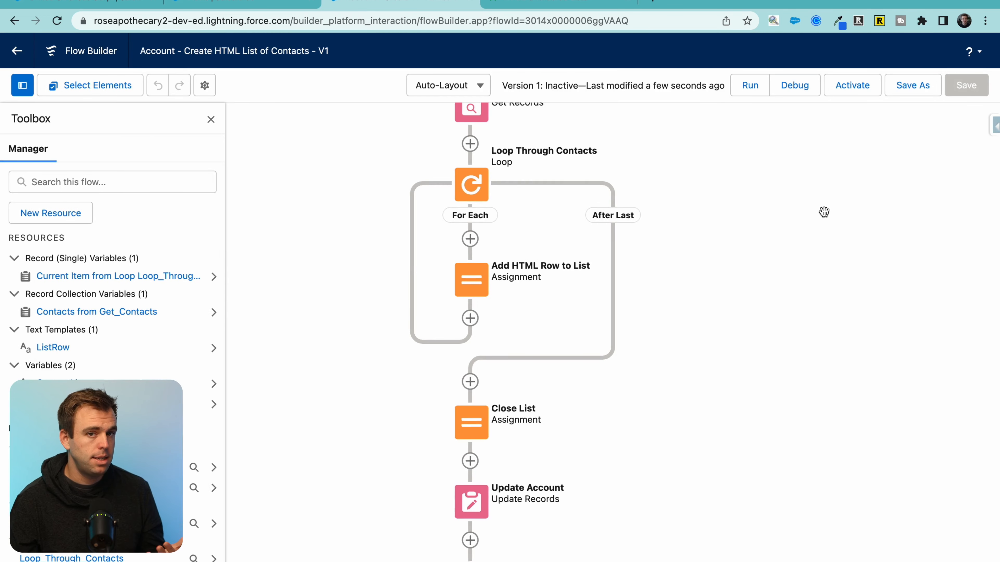
drag(819, 226, 819, 252)
Step: Debug the flow with the United Oil & Gas Corp. account's record ID as recordId
click(807, 91)
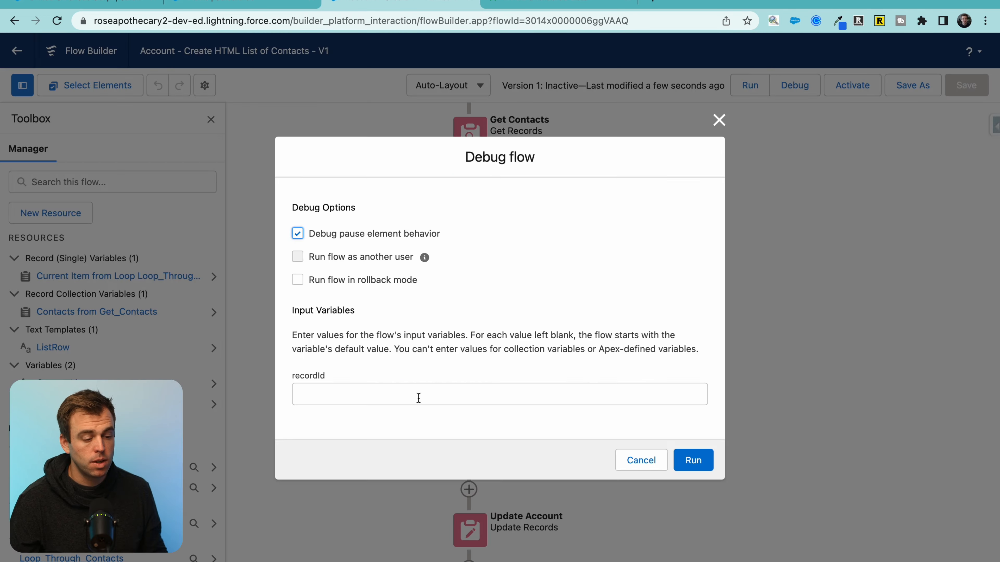
drag(333, 380, 279, 380)
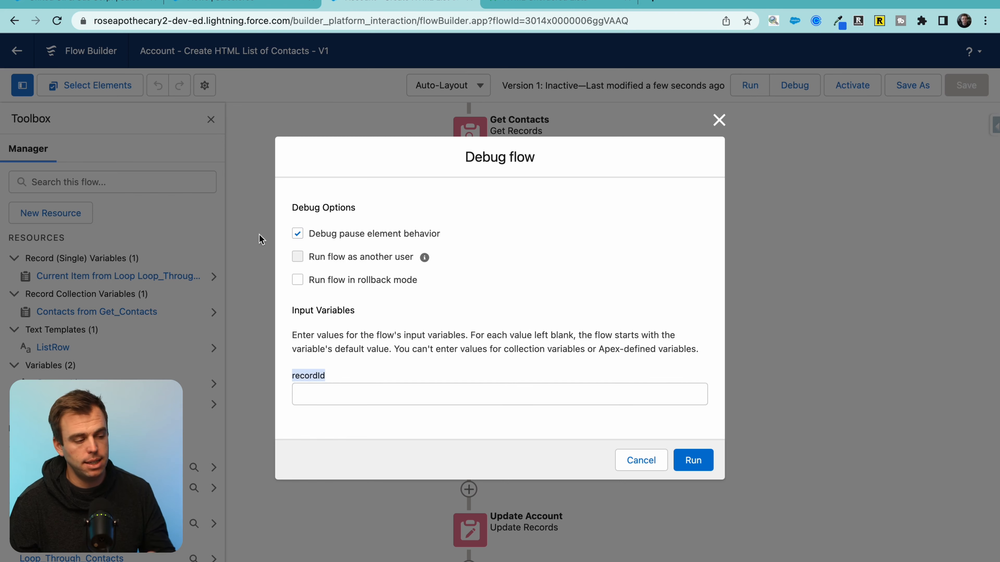
click(77, 4)
scroll(205, 263, up, 1)
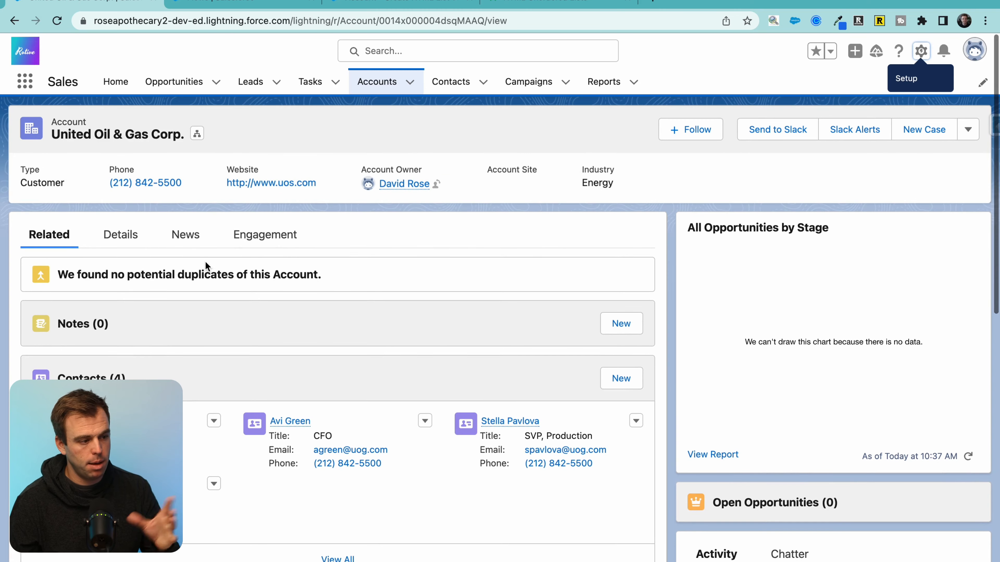
drag(379, 20, 484, 16)
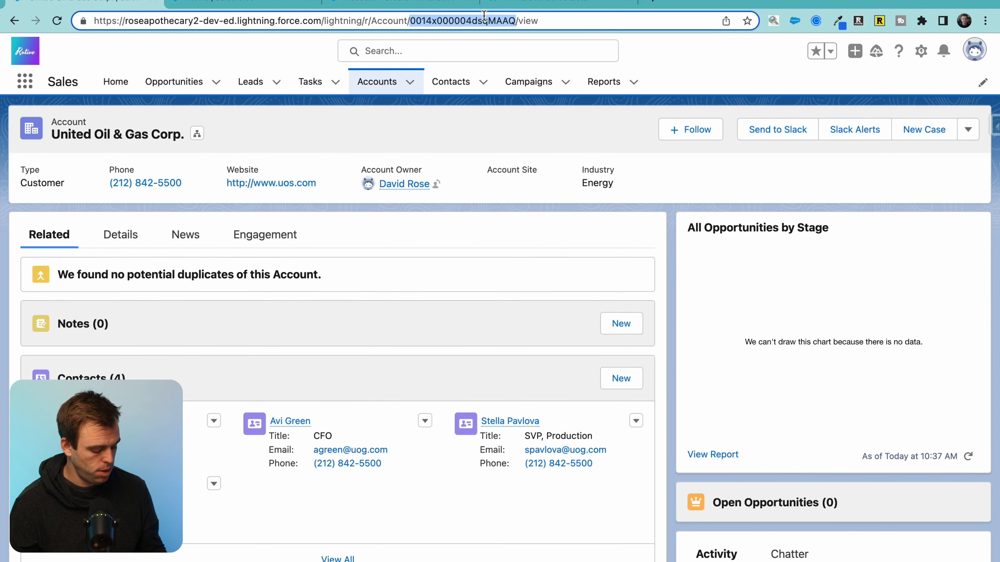
click(429, 2)
click(350, 393)
key(super+v)
click(520, 324)
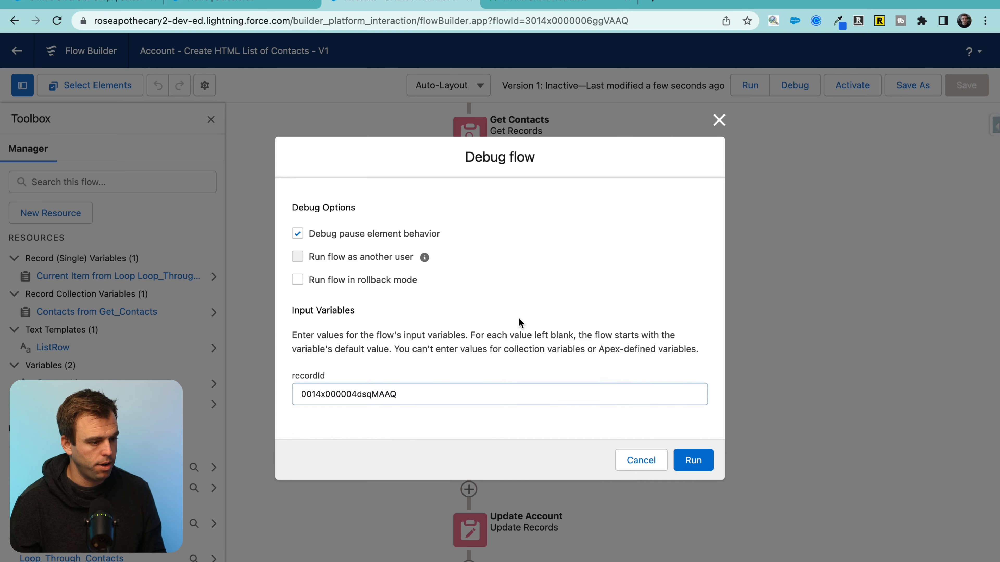
click(676, 459)
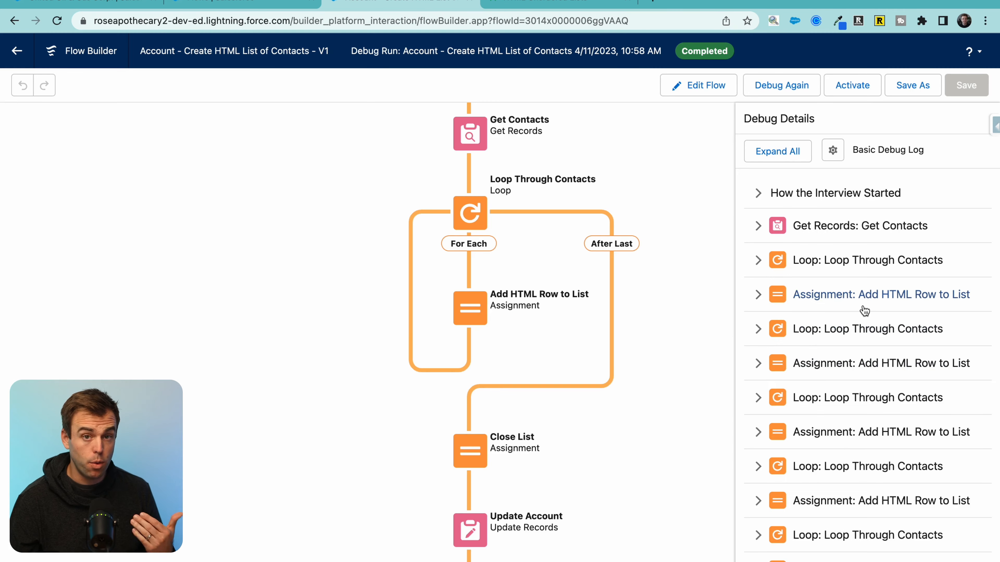
scroll(826, 315, down, 2)
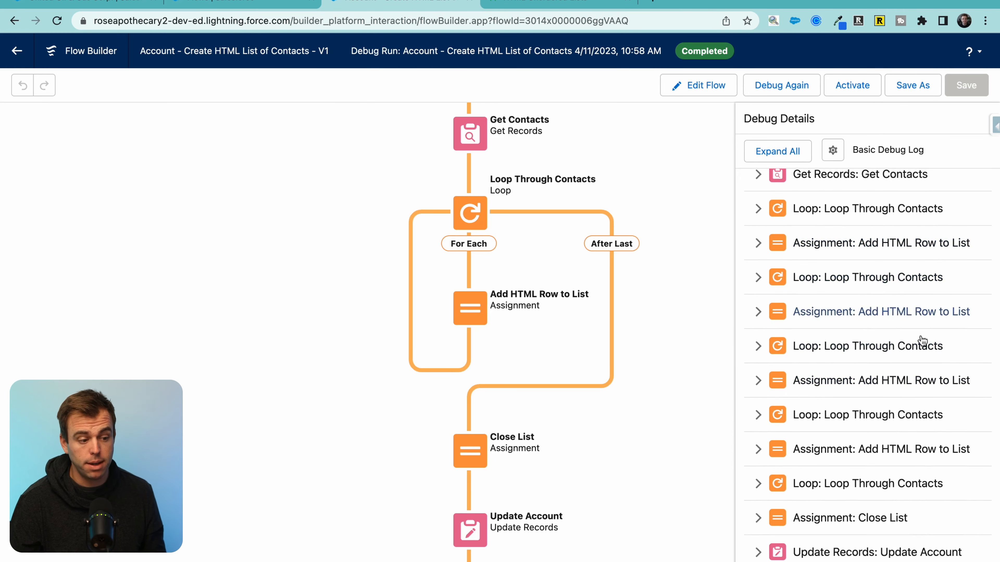
scroll(811, 466, down, 1)
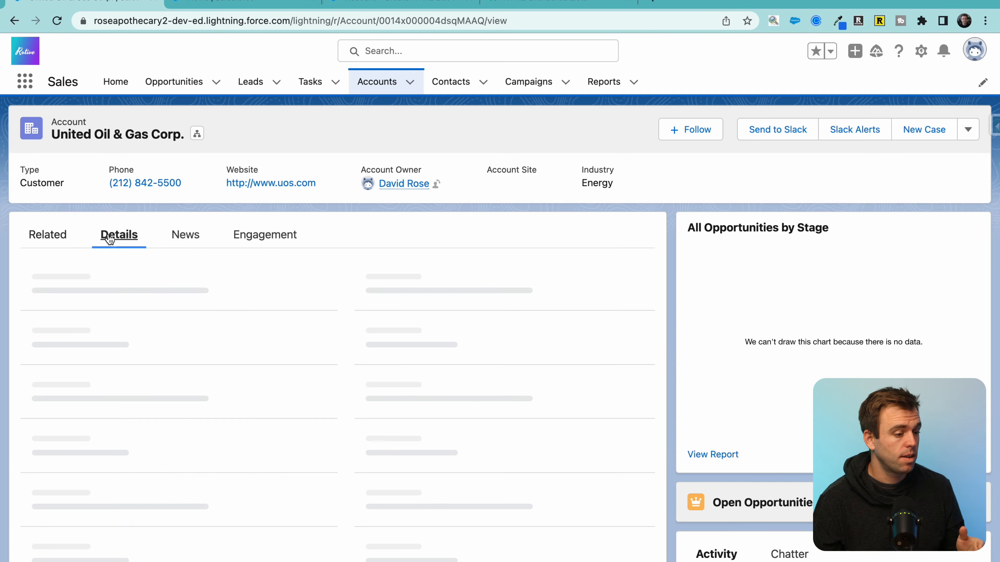
scroll(275, 399, down, 10)
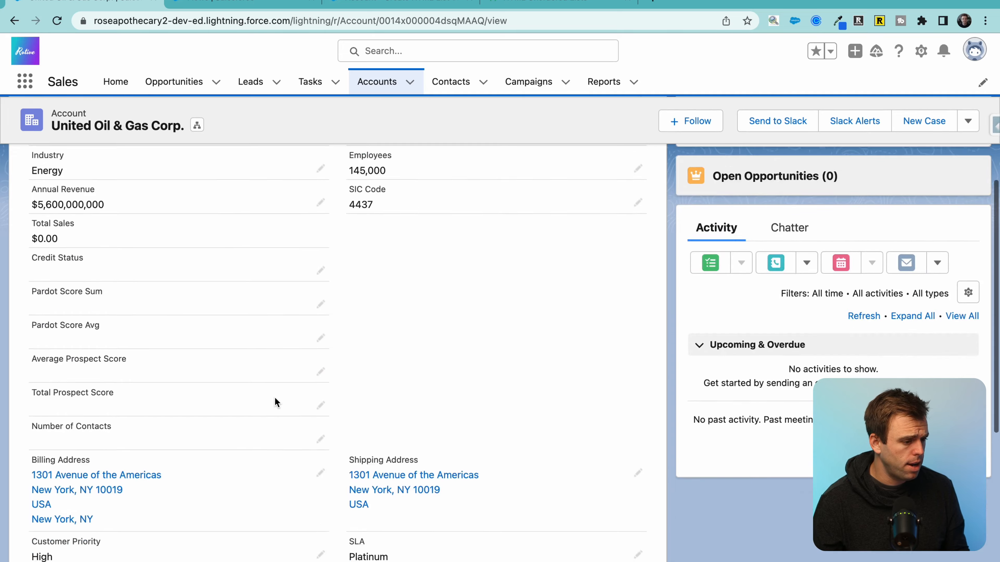
scroll(274, 397, down, 5)
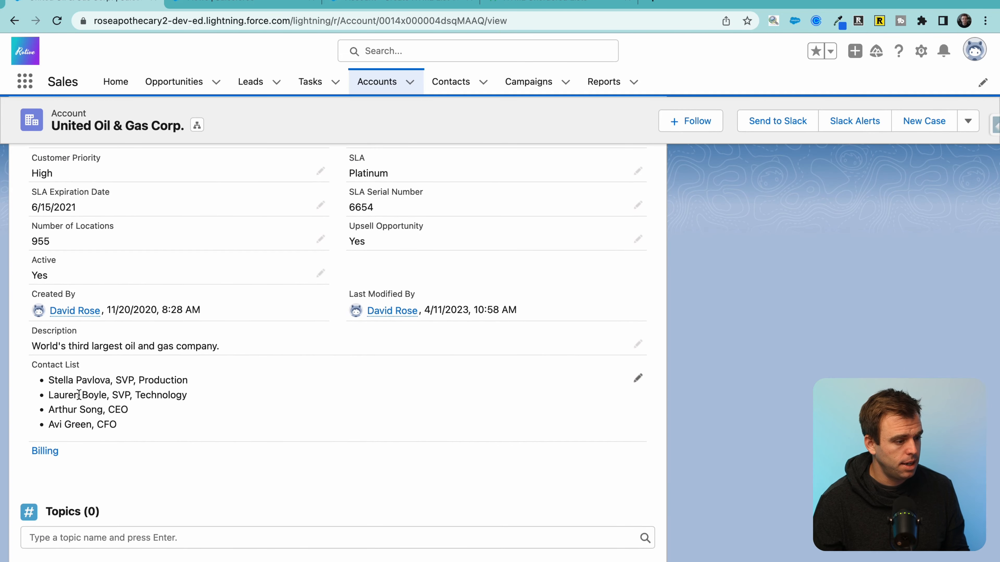
drag(113, 371, 162, 378)
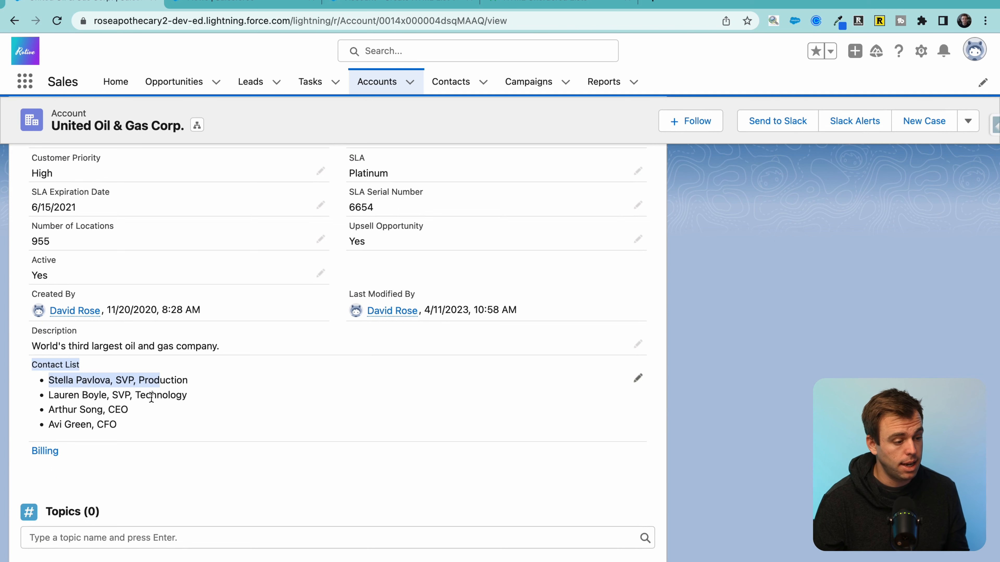
click(141, 392)
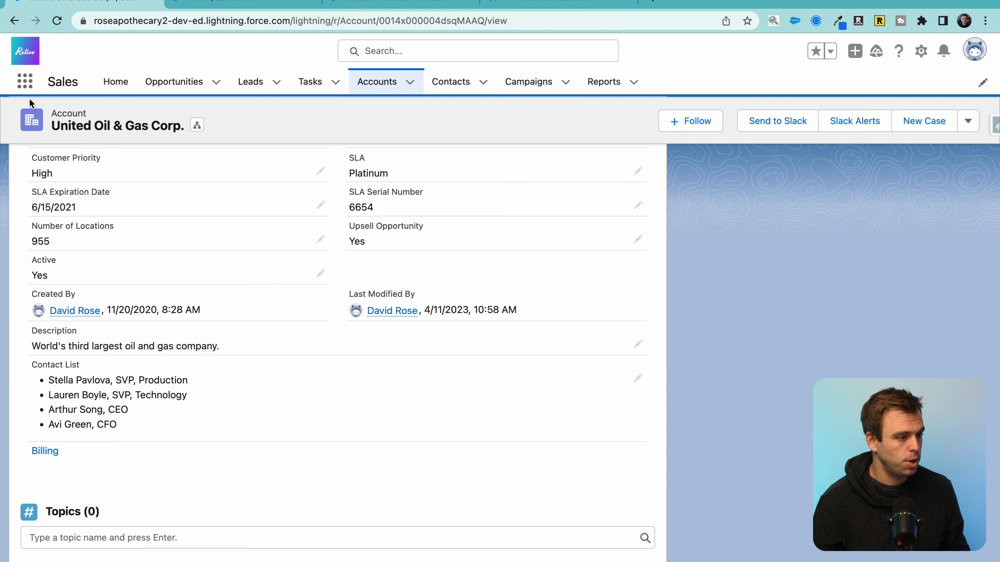
Step: Create an email template named 'Account - Contact List Email' related to Account
click(25, 82)
text(email)
click(49, 231)
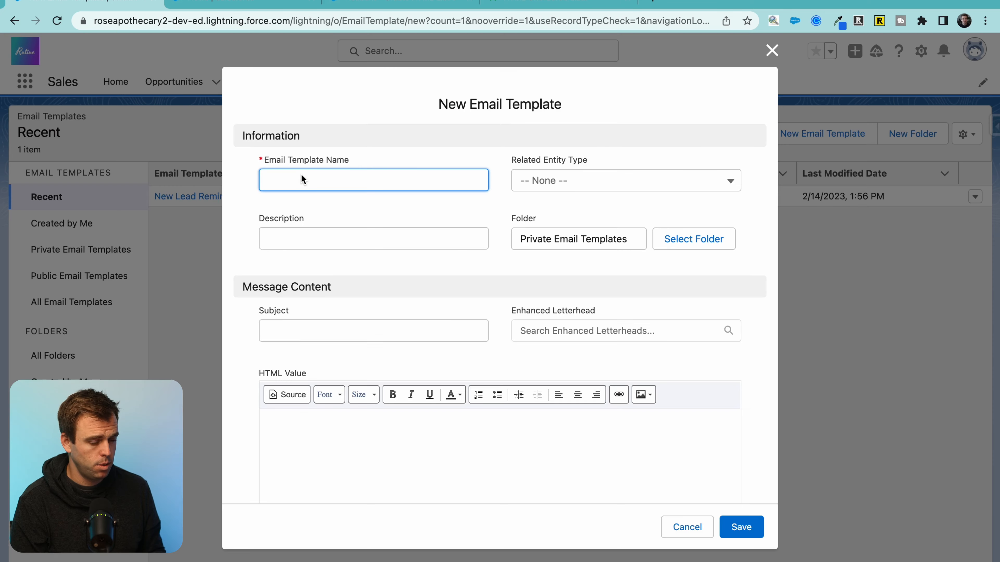
text(Account - Contact List Email)
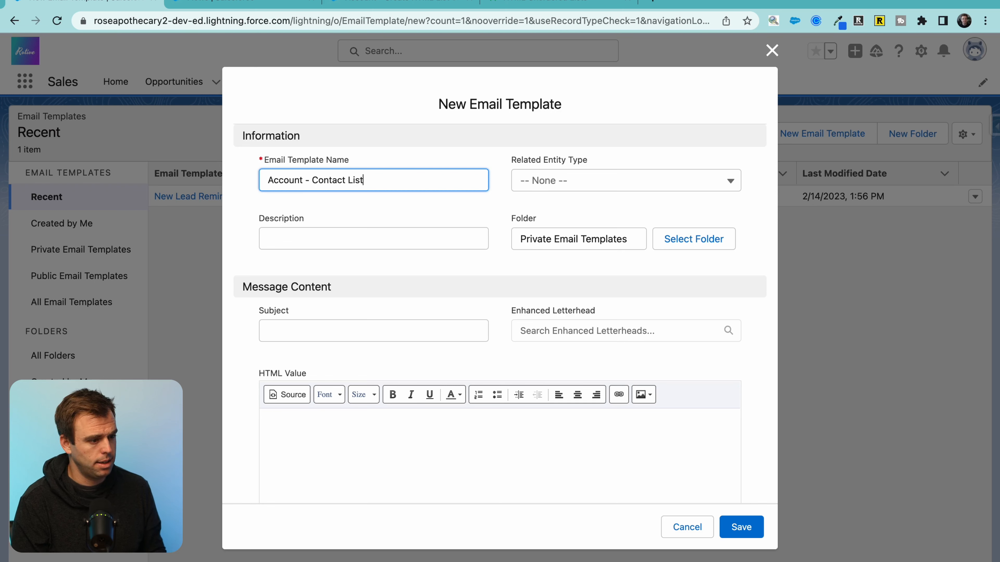
click(535, 185)
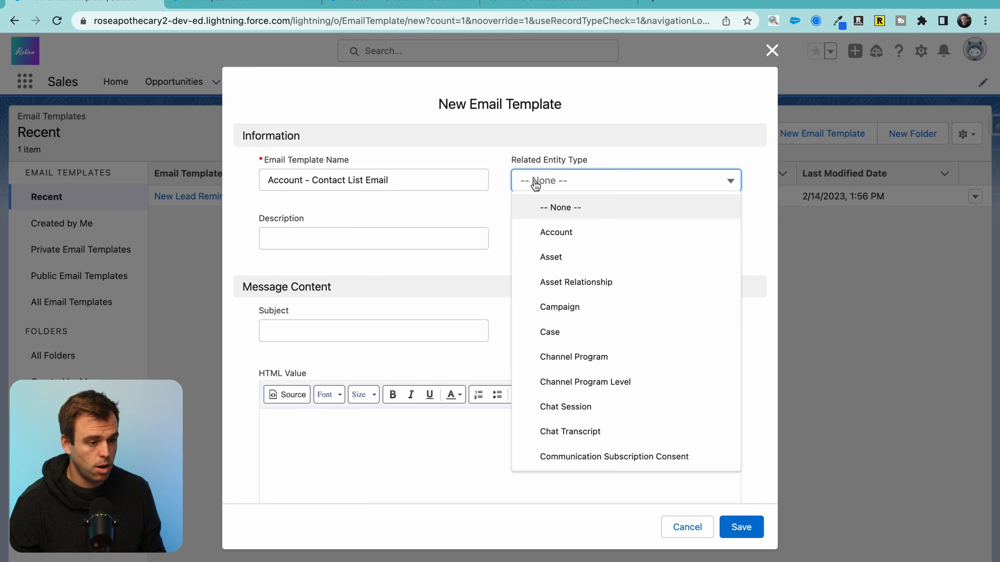
click(564, 230)
Step: Insert the {{{Account.Contact_List__c}}} merge field into the template body
scroll(496, 214, down, 2)
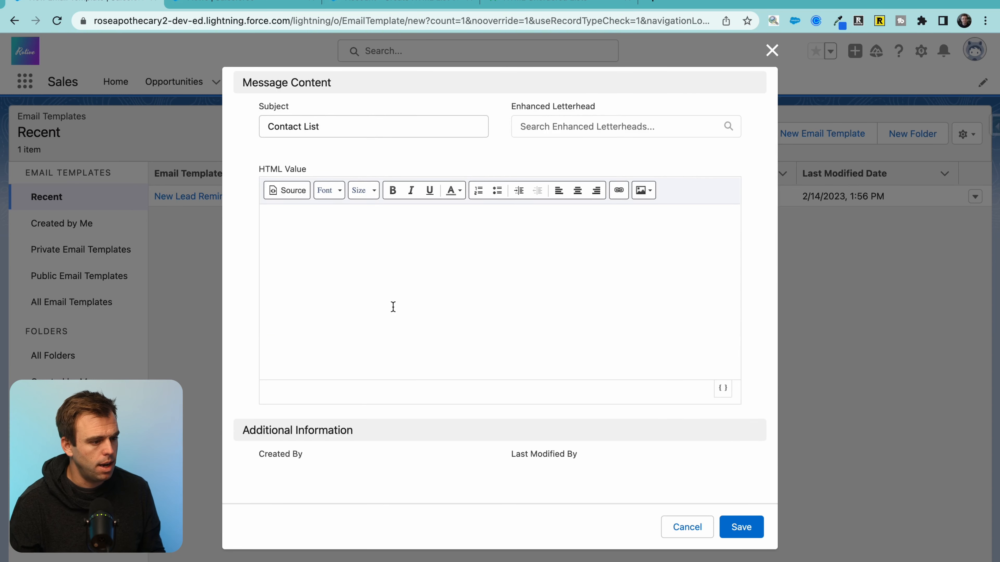
click(430, 301)
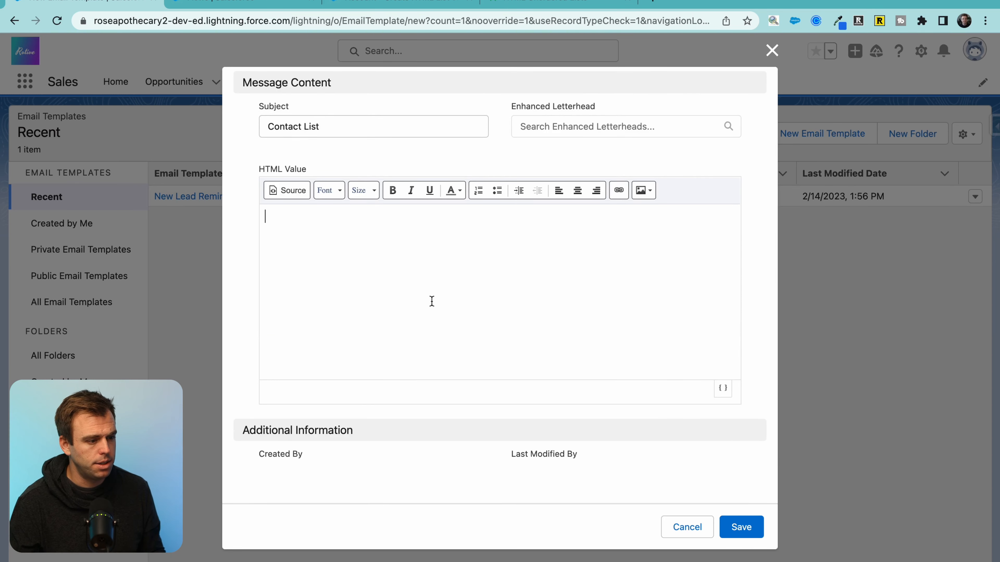
click(722, 388)
click(326, 281)
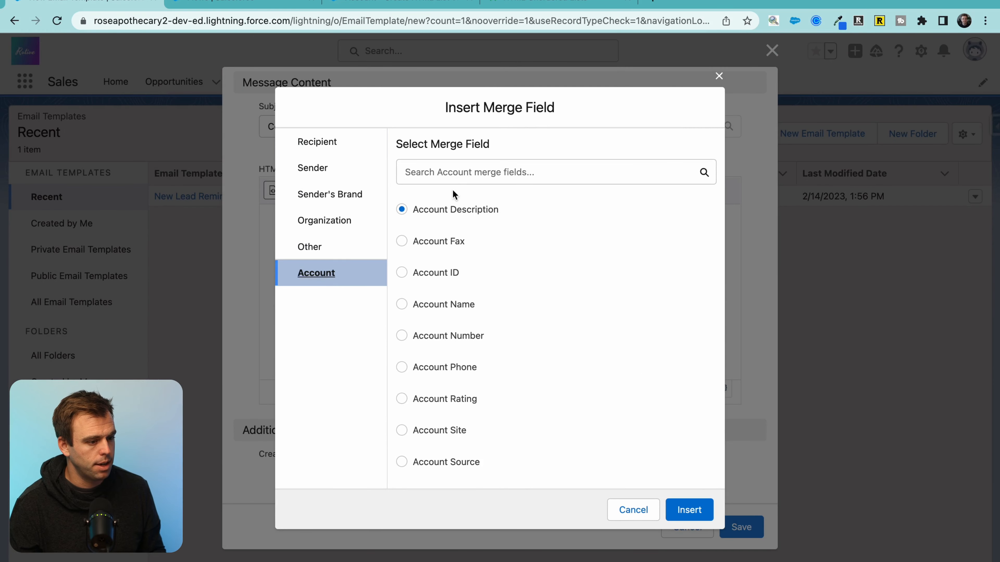
click(459, 175)
text(contac)
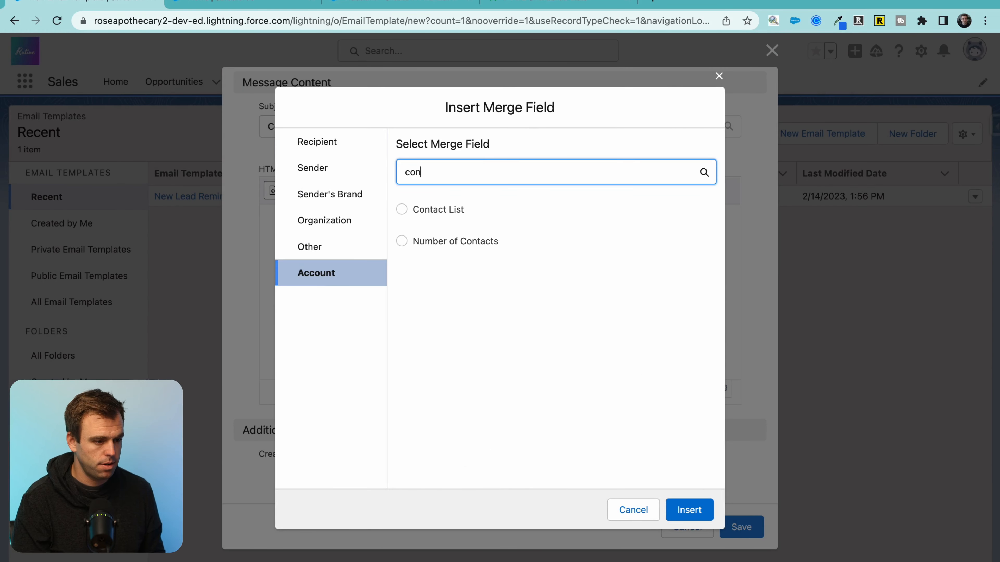
double_click(438, 209)
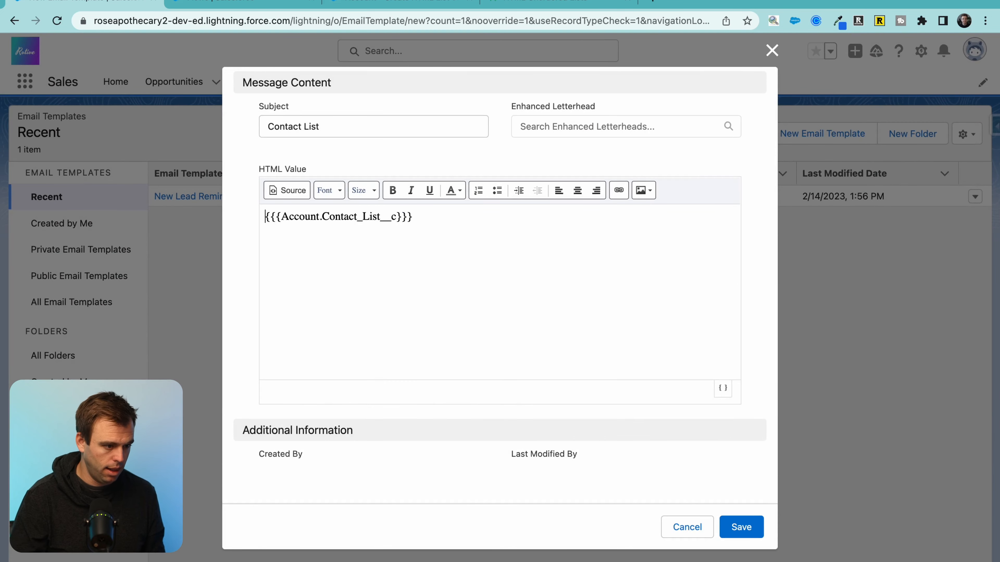
Step: Add the line 'Here are all the contacts we have associated with your account.' above it and save
click(265, 216)
key(Return)
key(Up)
text(H)
text(ere are all the contacts we have associated with your account.)
click(741, 527)
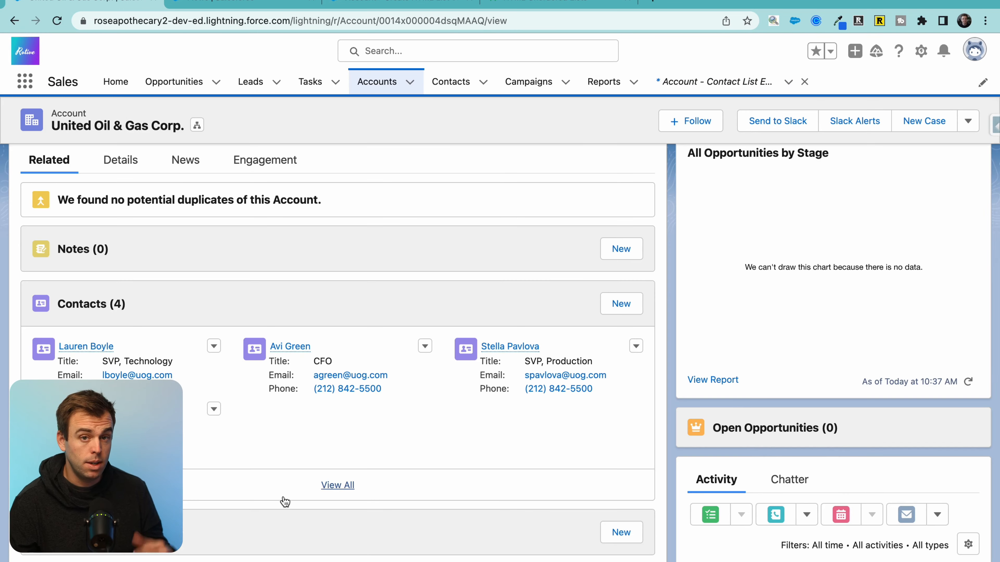
scroll(314, 496, down, 10)
scroll(600, 503, up, 2)
Step: Start an account email, apply the Account - Contact List Email template, and preview it
click(907, 252)
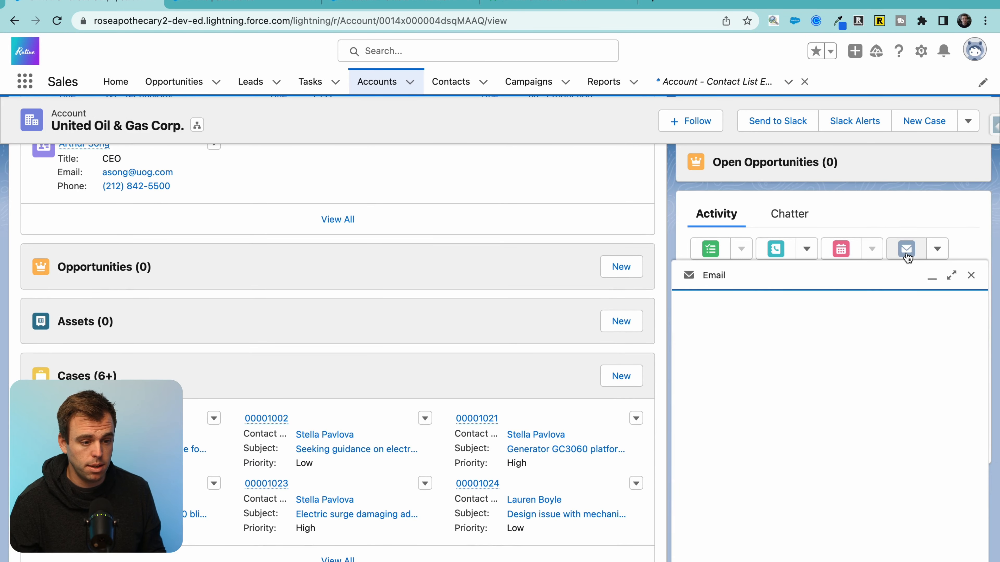
click(722, 537)
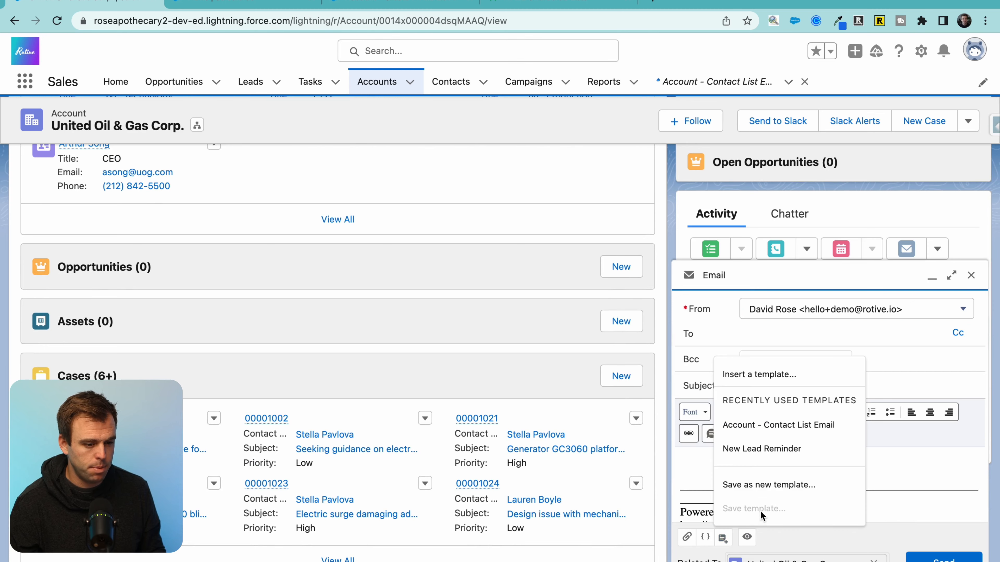
click(779, 424)
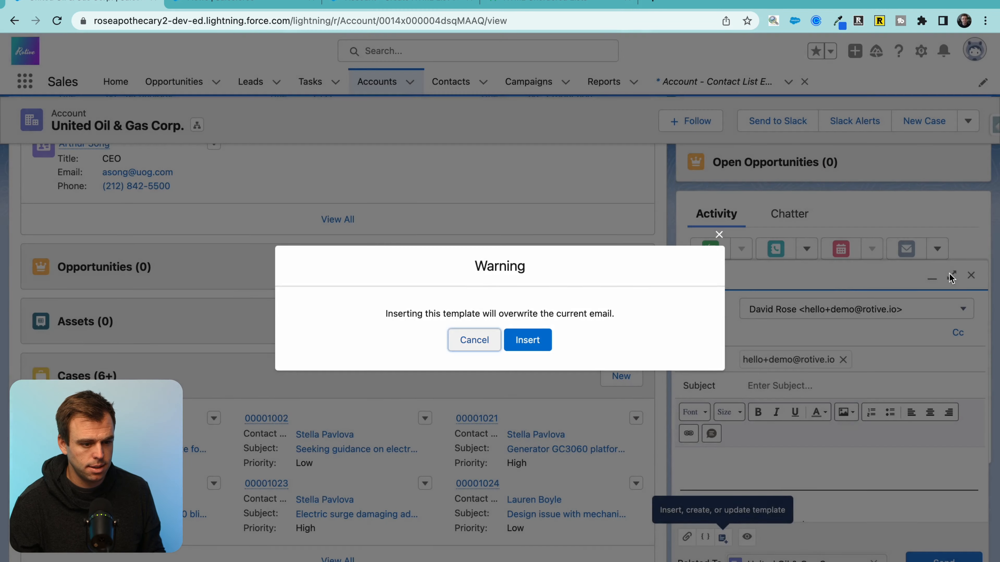
click(527, 339)
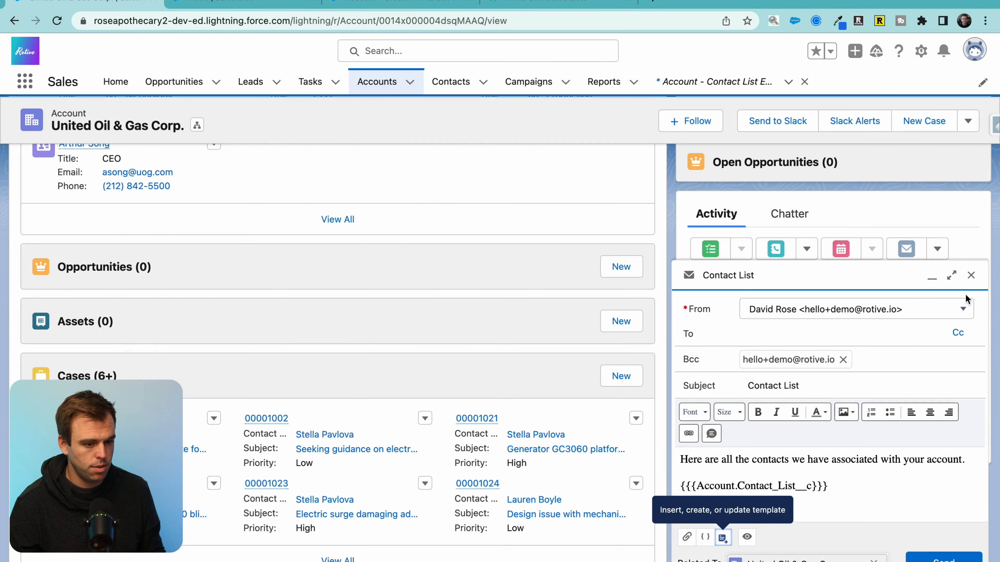
click(951, 275)
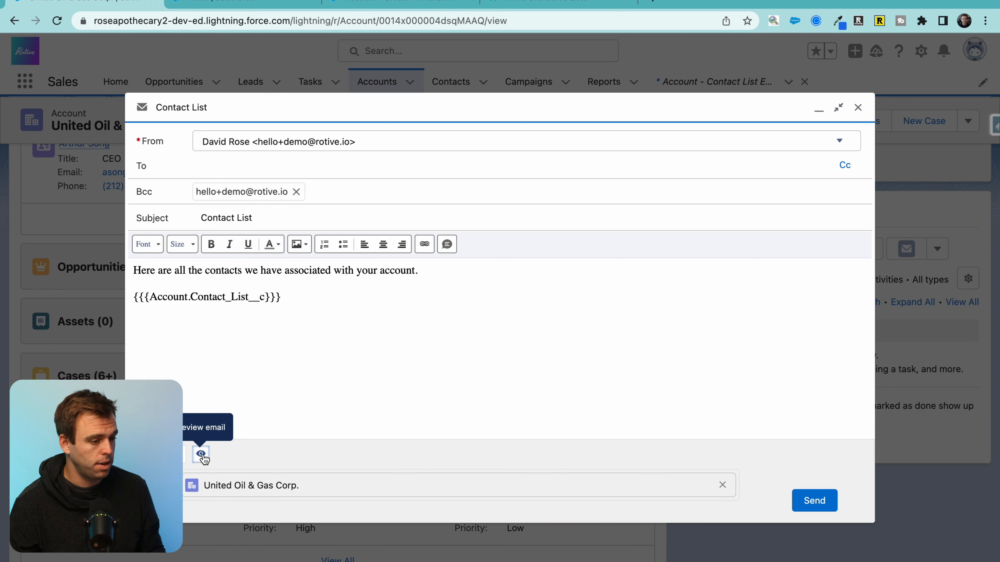
click(202, 454)
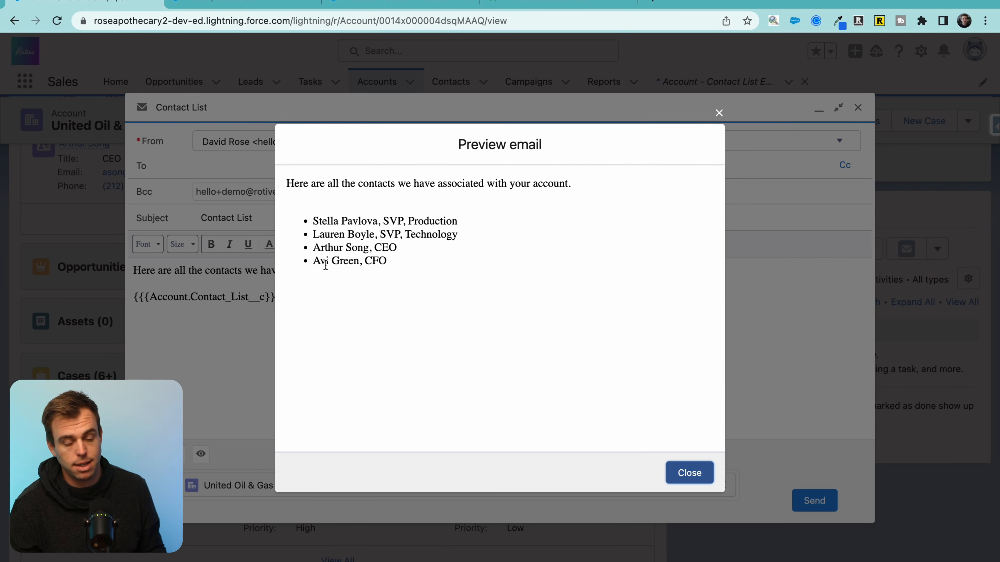
drag(310, 192, 536, 194)
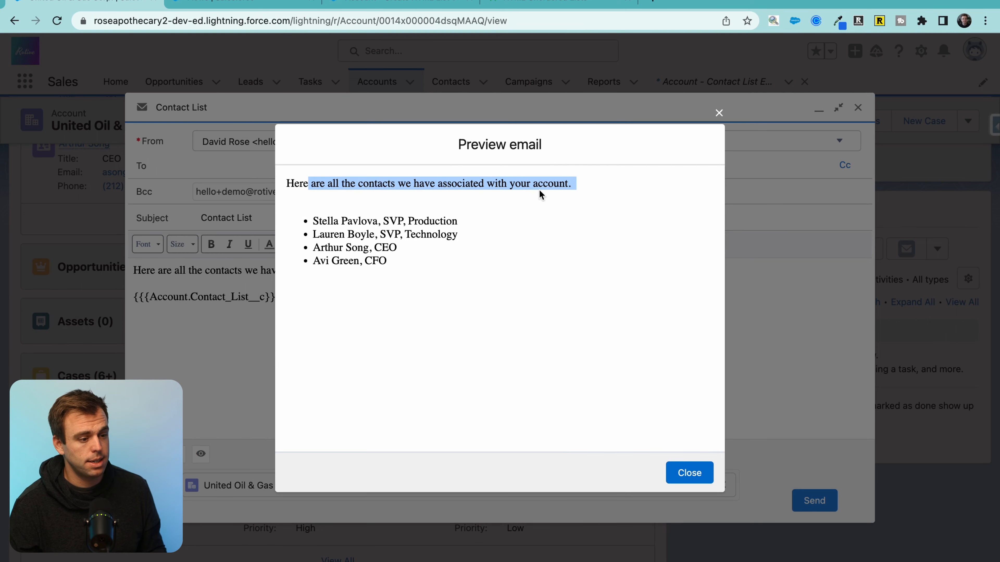
drag(322, 222, 410, 232)
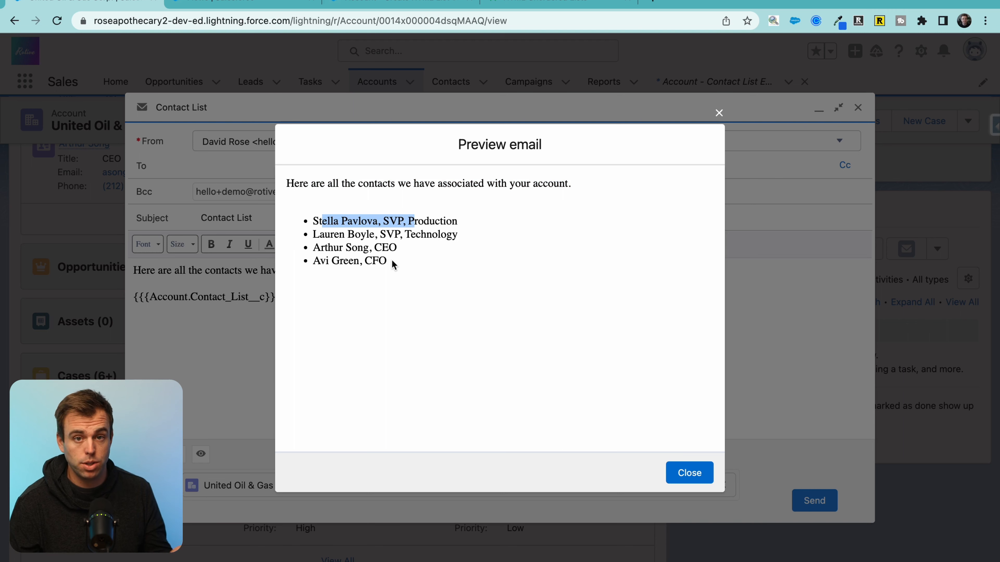
drag(374, 248, 330, 236)
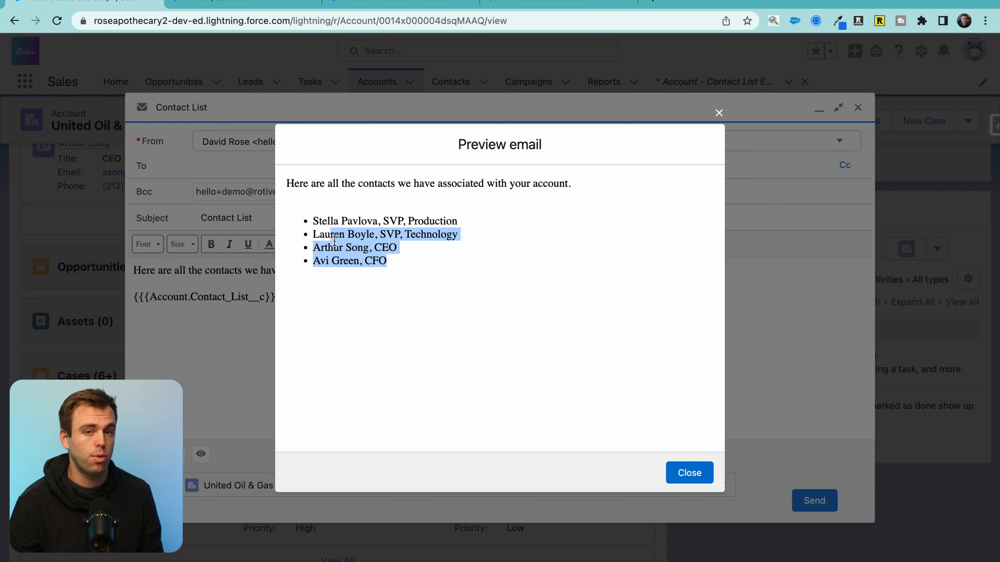
click(527, 277)
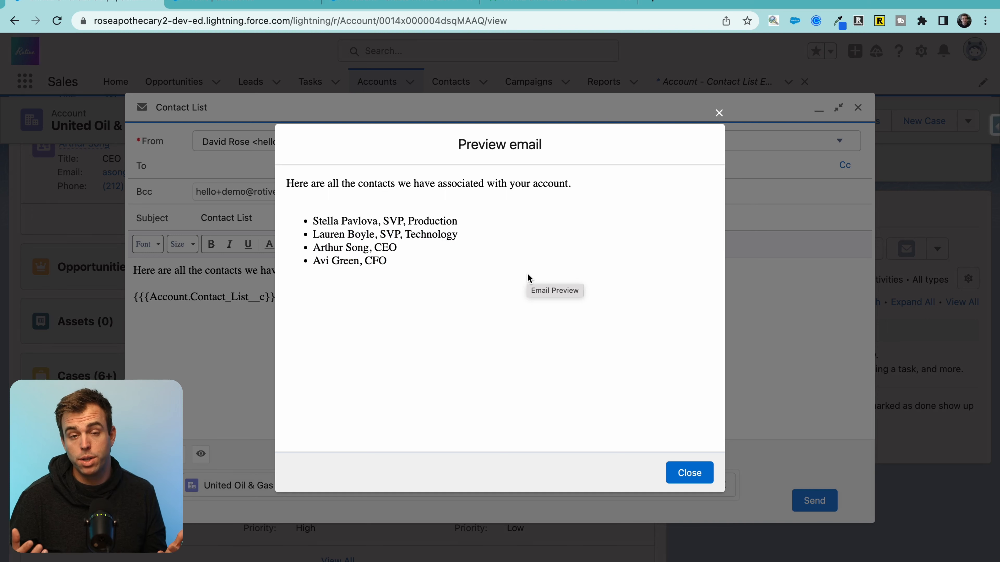